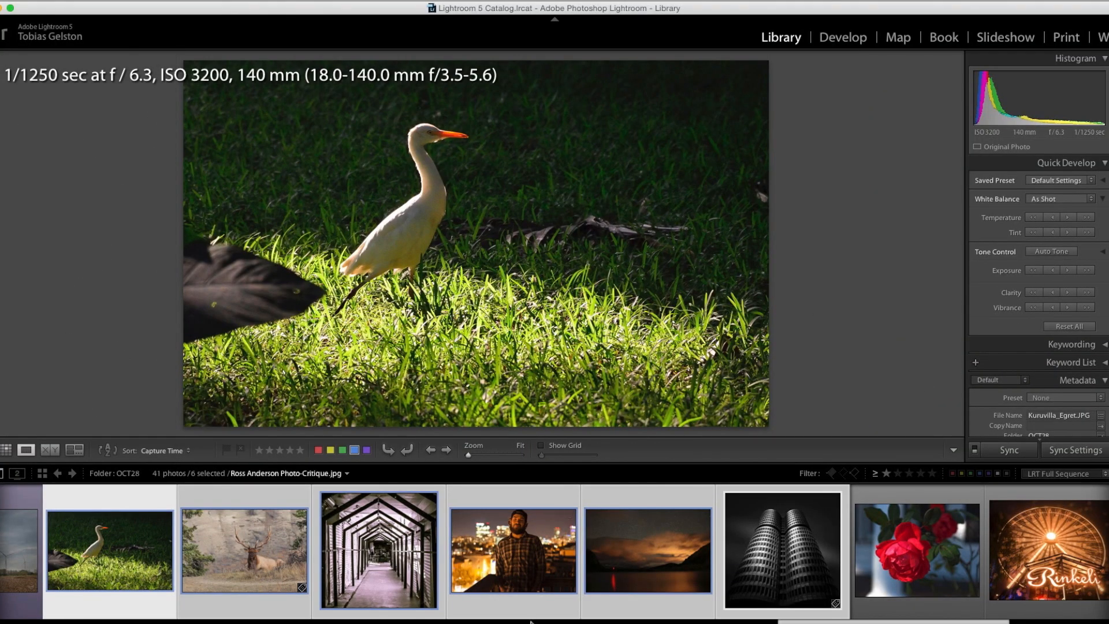
Step: Hide the filmstrip and turn off the photo information overlay on the egret photo
left_click(540, 623)
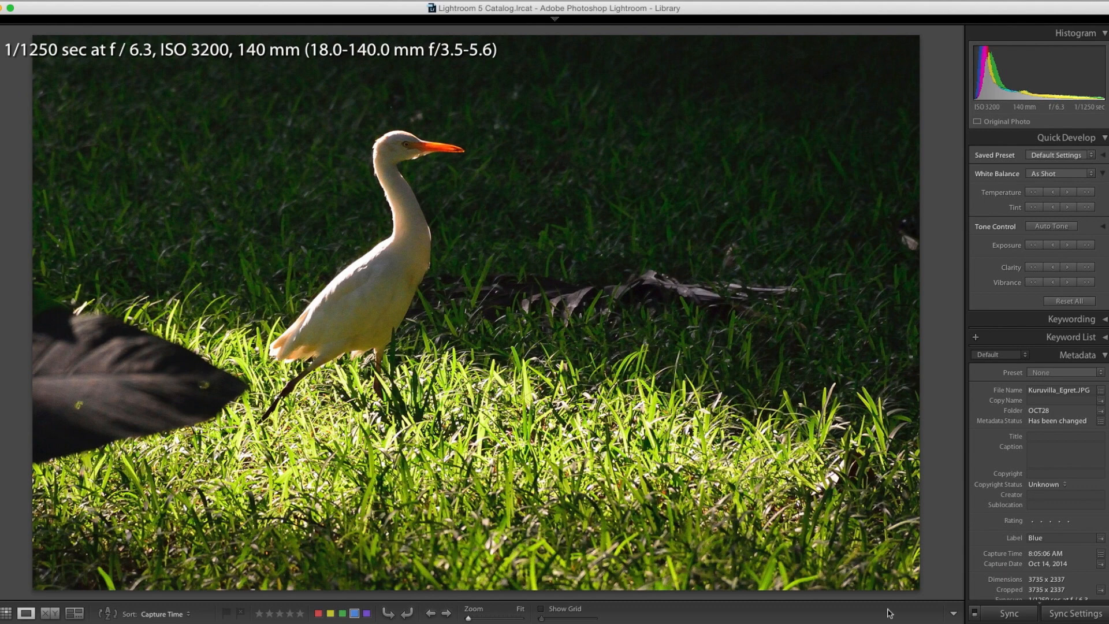
key("i")
key("i")
key("i")
key("i")
key("i")
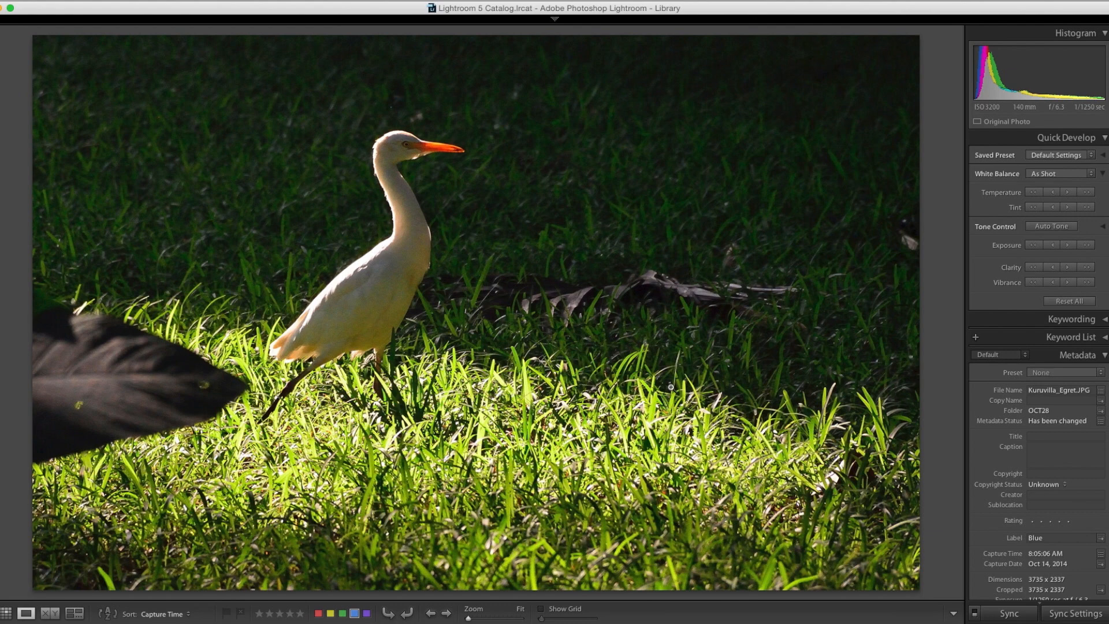
Step: Review the egret photo's metadata and switch the photo to the Develop module
scroll(994, 411, "down", 3)
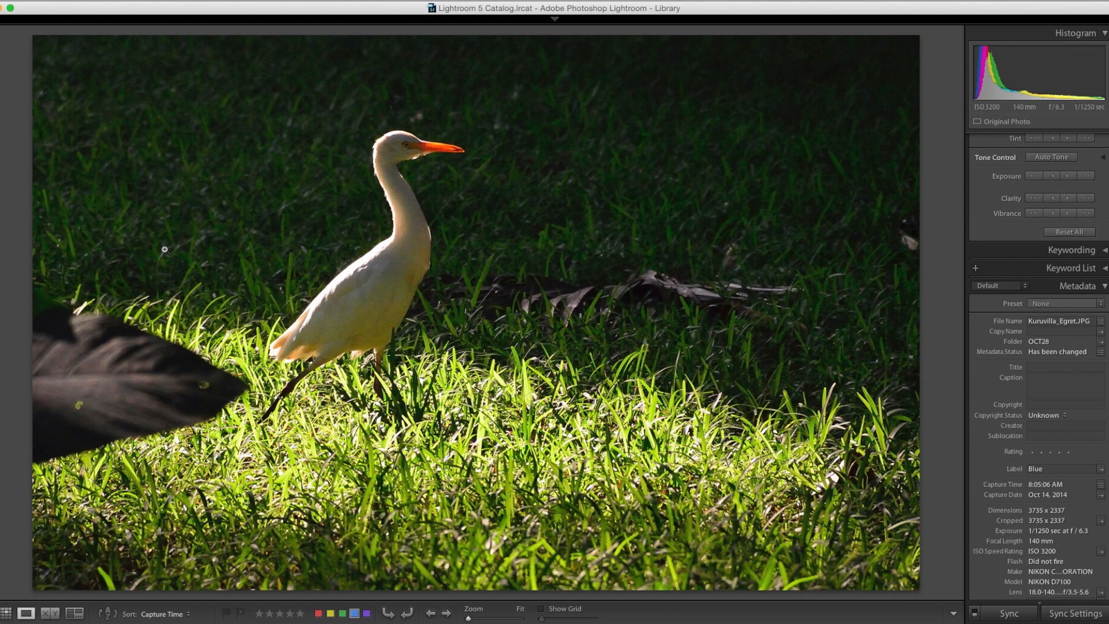
mouse_move(636, 22)
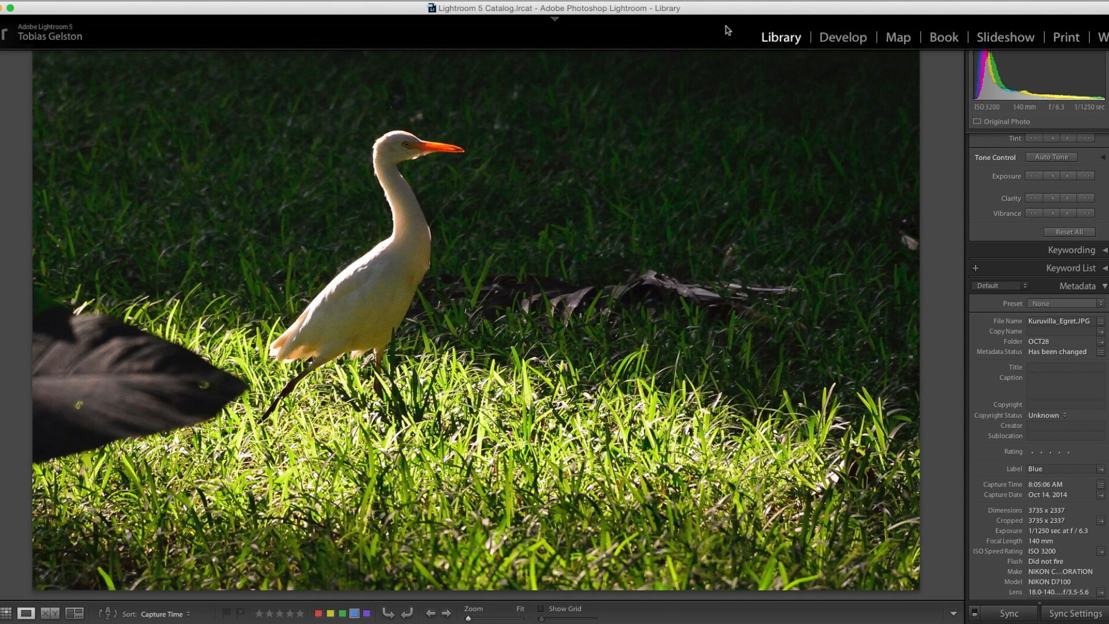
left_click(843, 38)
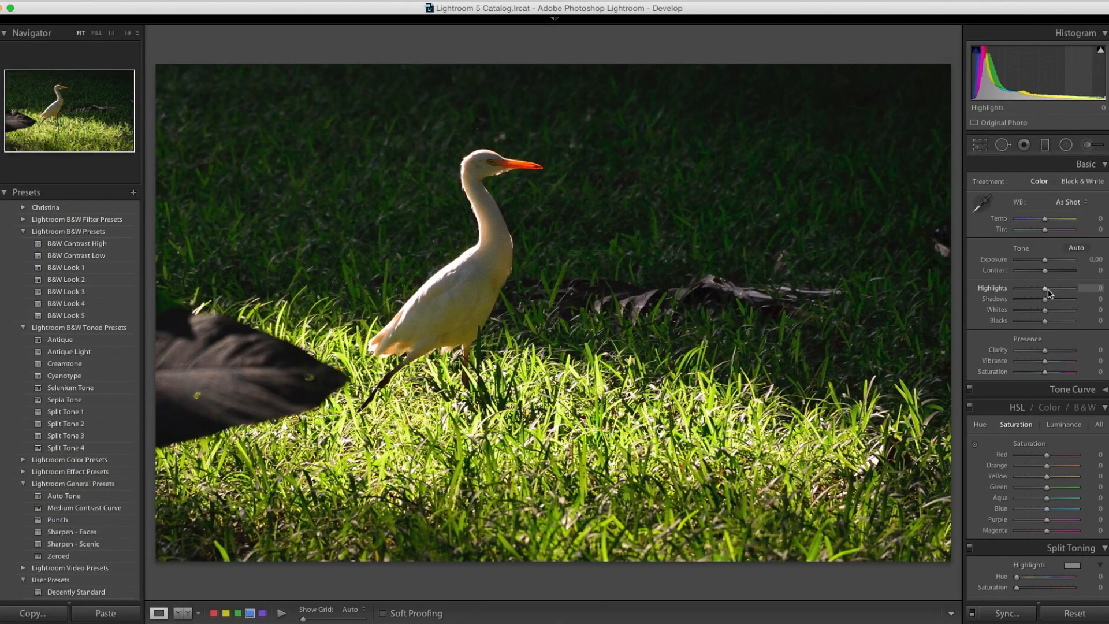
mouse_move(1047, 291)
left_mouse_down()
mouse_move(1022, 289)
mouse_move(1045, 291)
left_mouse_up()
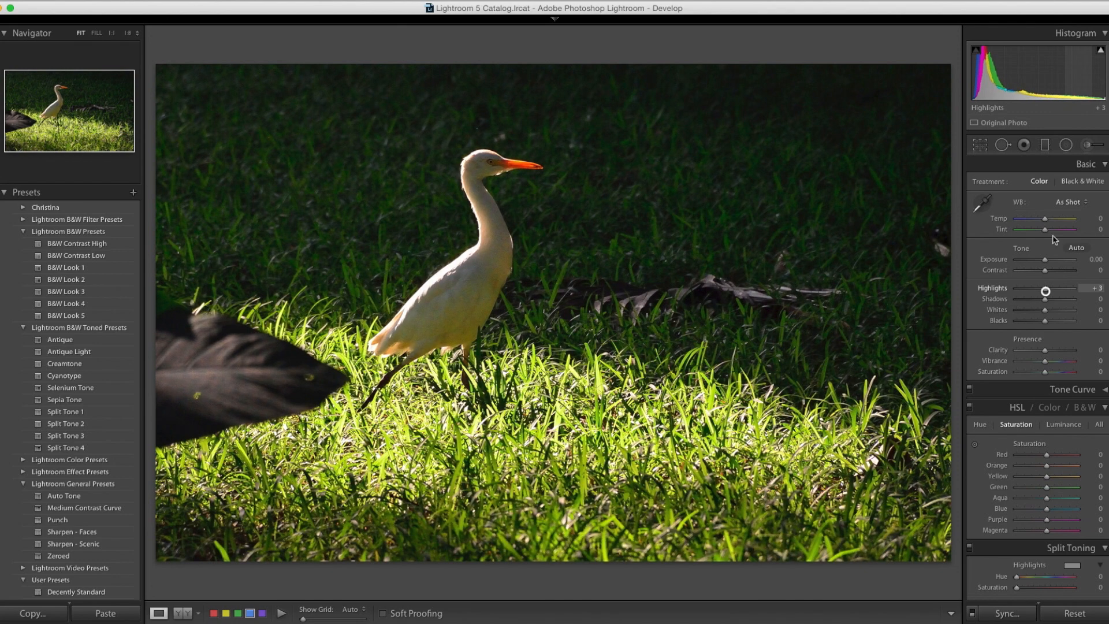
left_click(1087, 144)
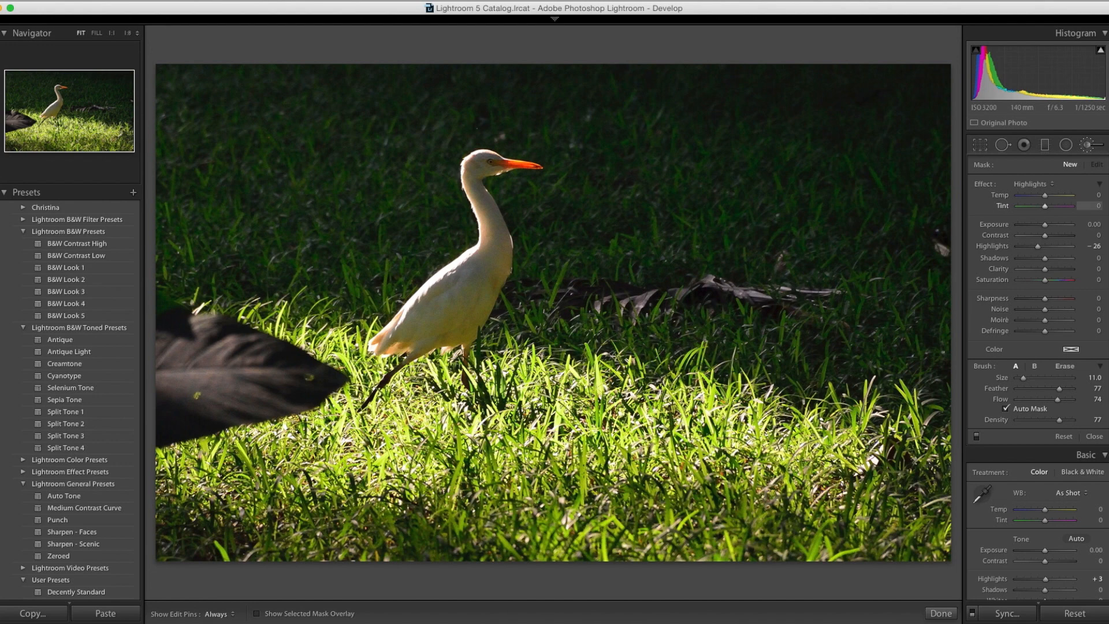
left_click(1095, 436)
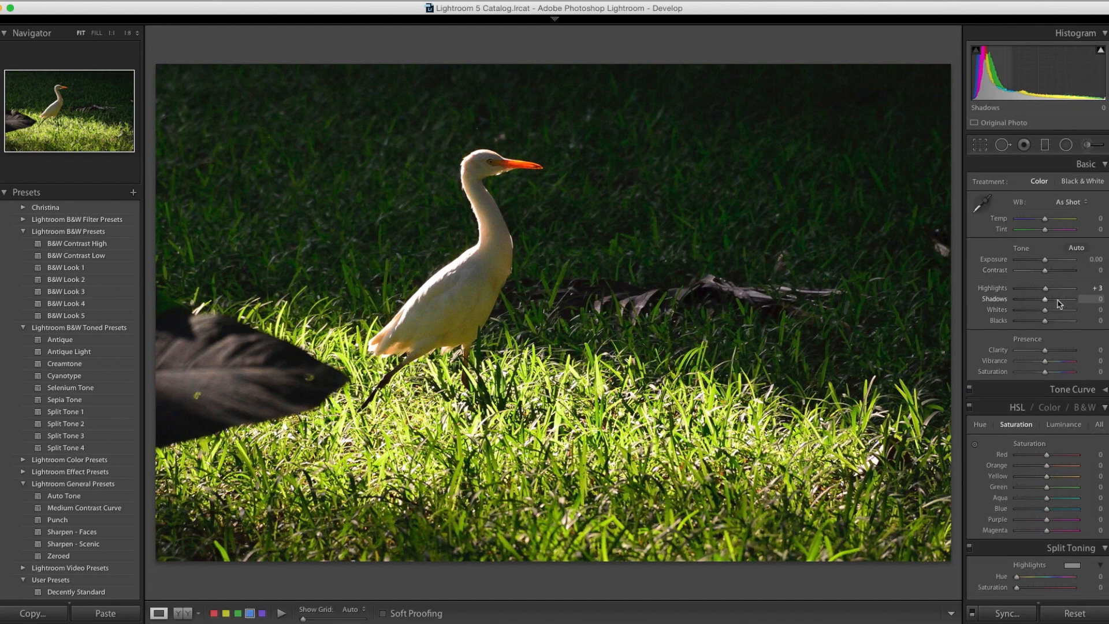
Step: Set the egret photo's Exposure to +0.75, Highlights to −86, Shadows to +89, Whites to −42 and Clarity to +19
left_click_drag(1057, 299, 1048, 263)
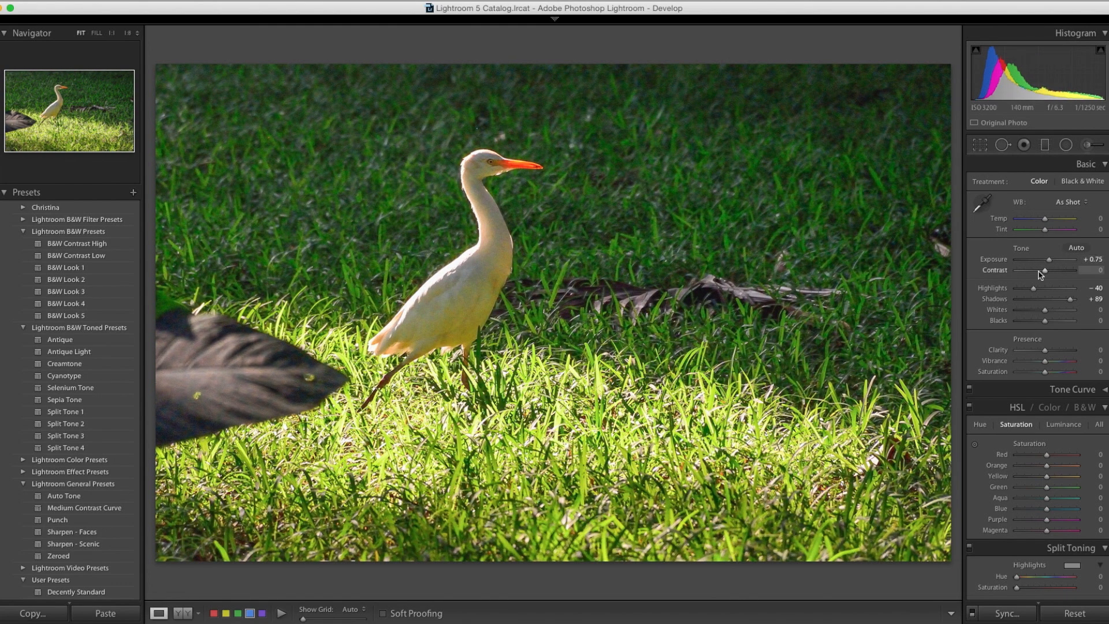
left_click_drag(1044, 310, 1024, 291)
left_click_drag(1045, 350, 1052, 351)
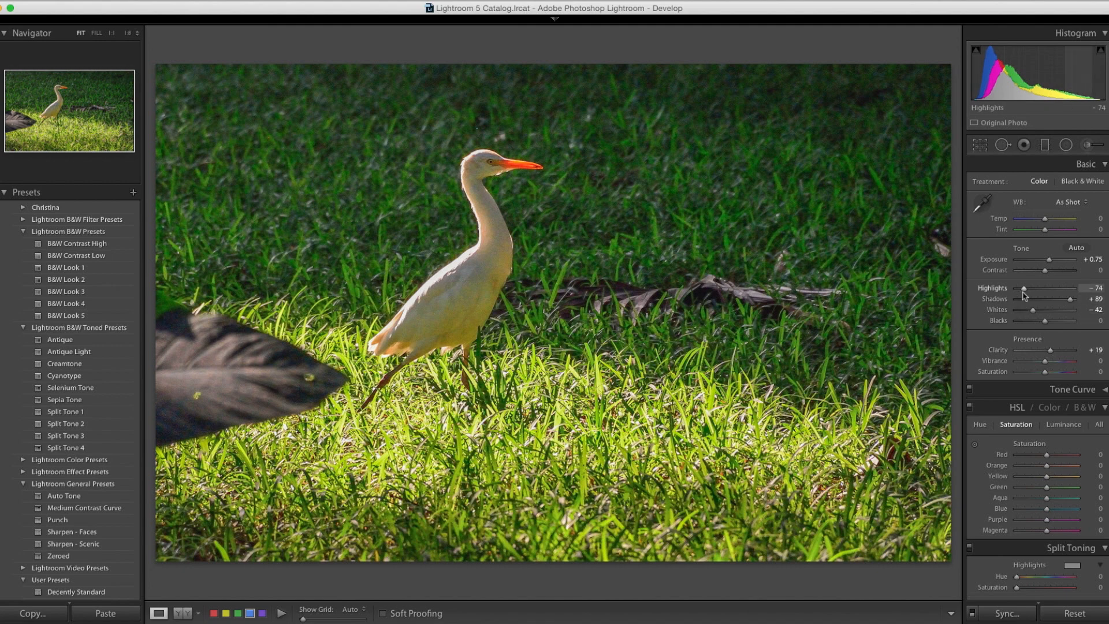
left_click_drag(1023, 288, 1018, 290)
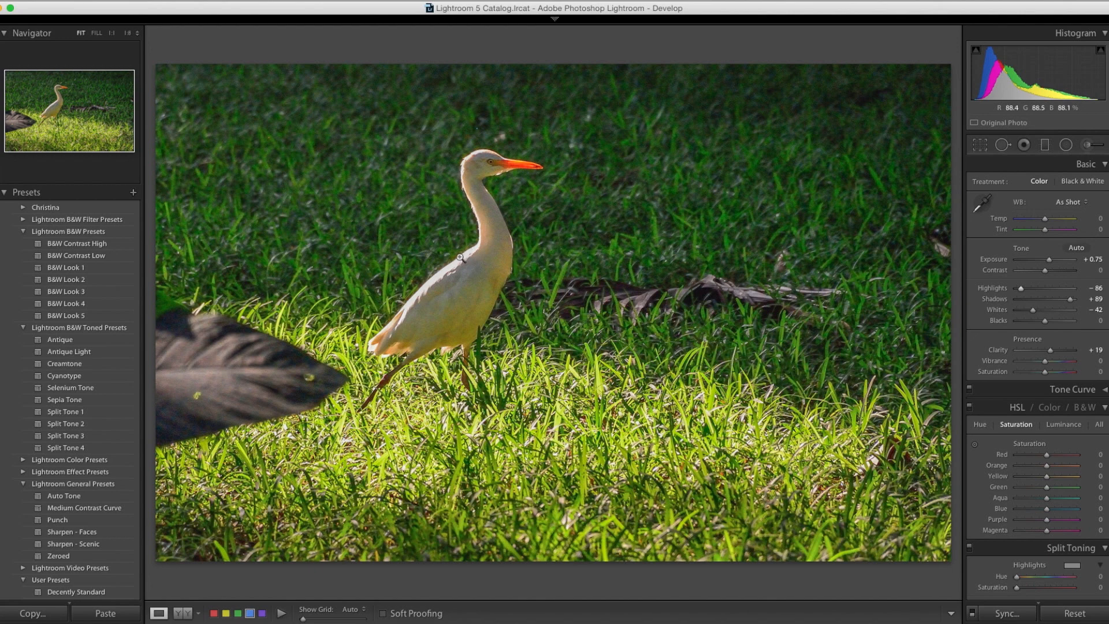
Step: Set up the Adjustment Brush with Highlights at −61 and a brush size of 19
left_click(1093, 146)
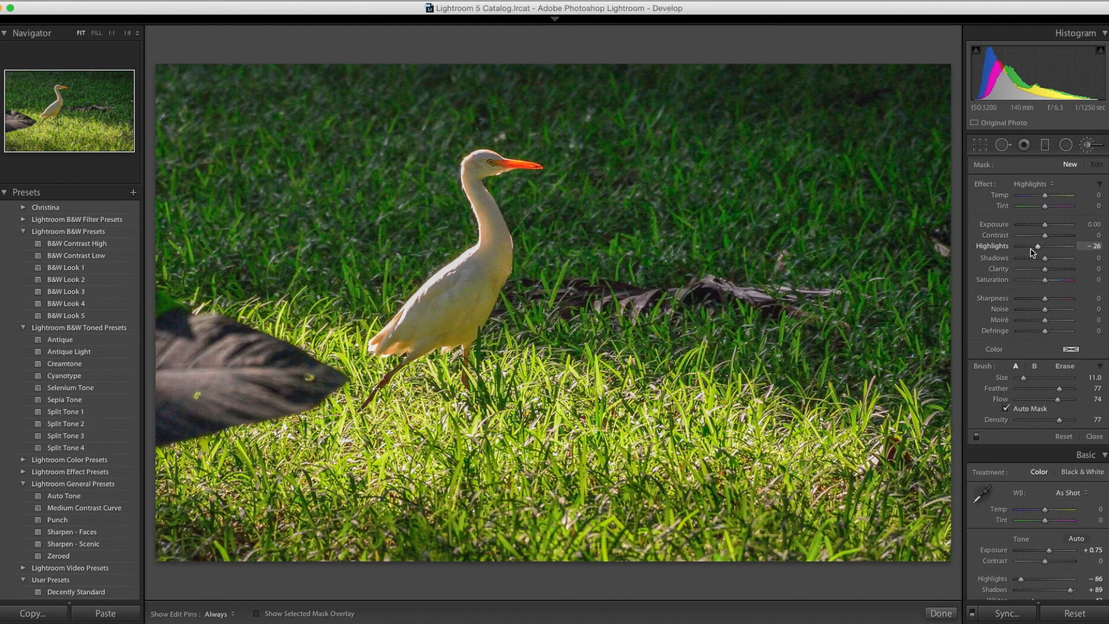
left_click_drag(1037, 247, 1029, 250)
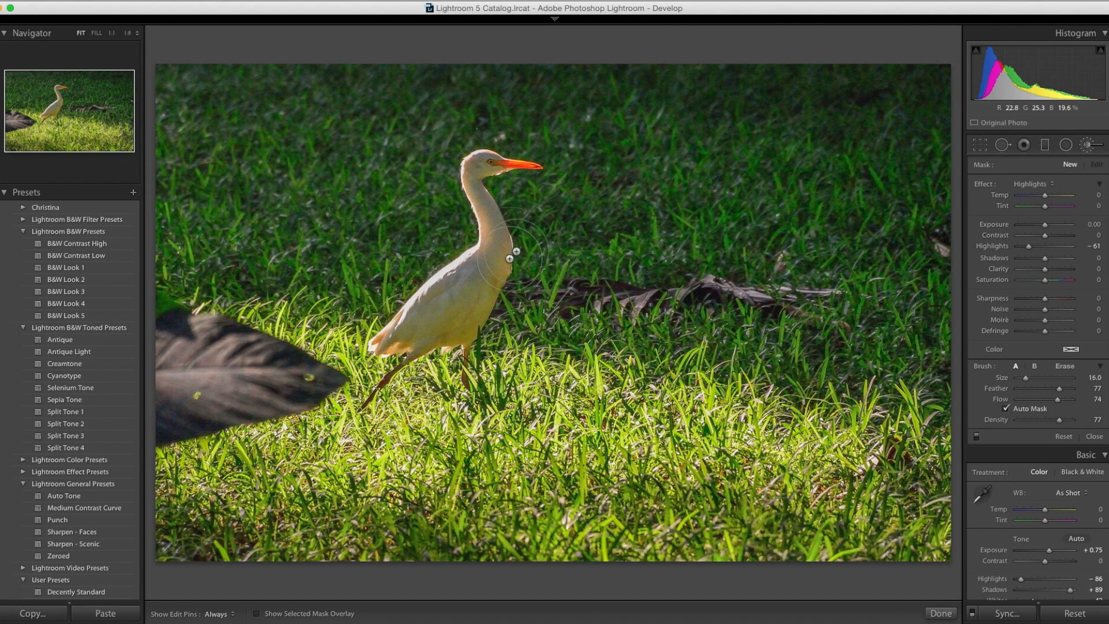
scroll(722, 157, "up", 3)
scroll(722, 157, "up", 1)
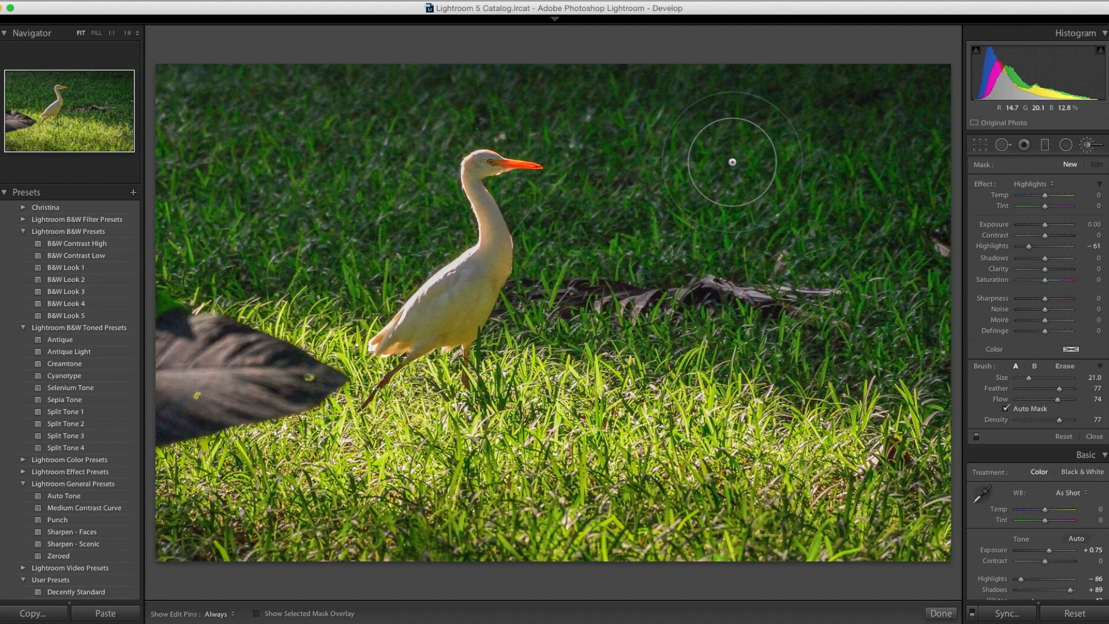
scroll(732, 162, "up", 1)
key("h")
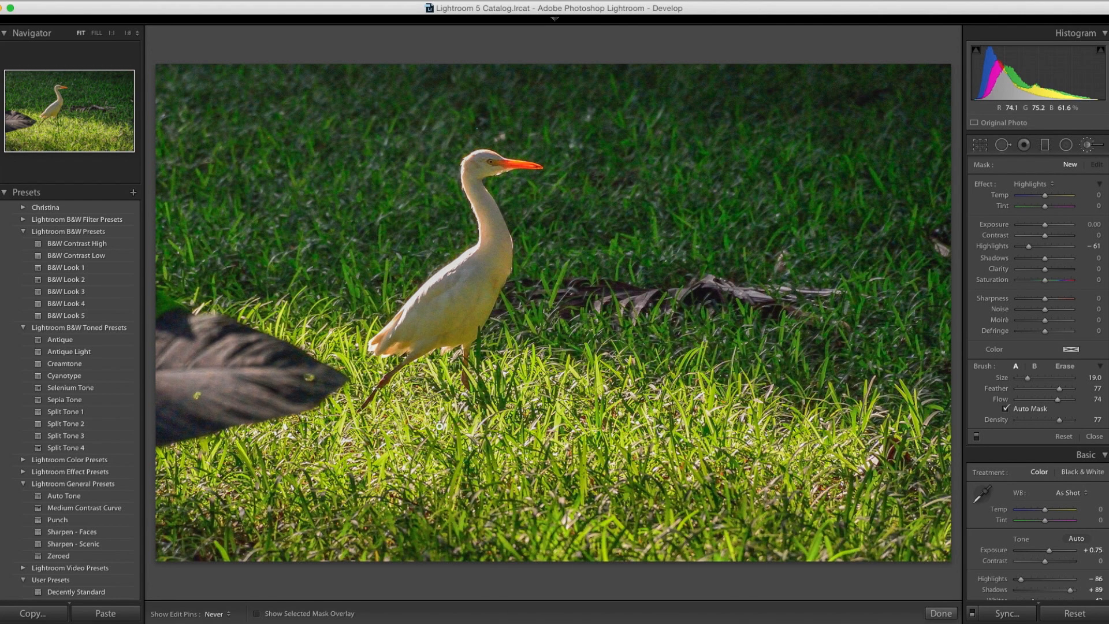
Step: Paint the highlights reduction over the brightly lit grass below the egret
left_click_drag(504, 455, 457, 497)
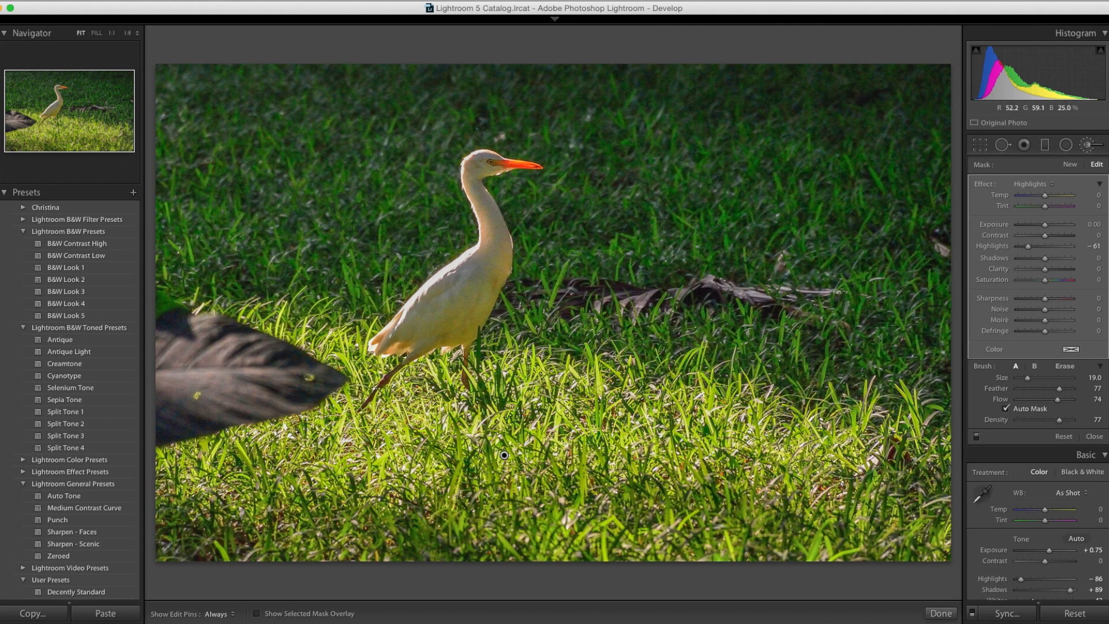
key("Delete")
left_click_drag(490, 439, 475, 416)
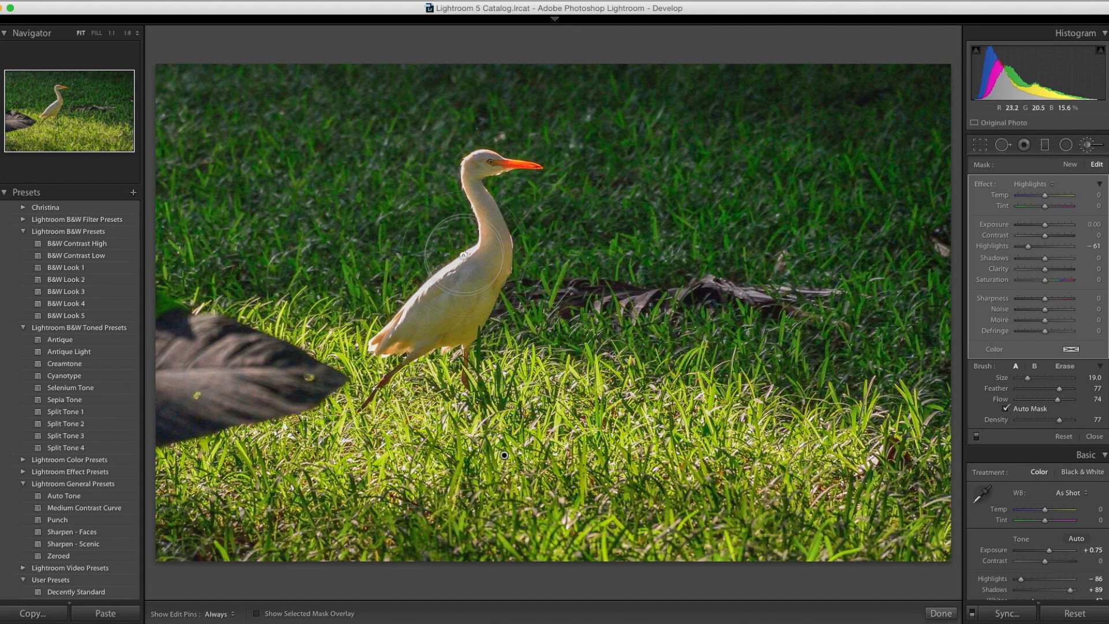
key("h")
key("h")
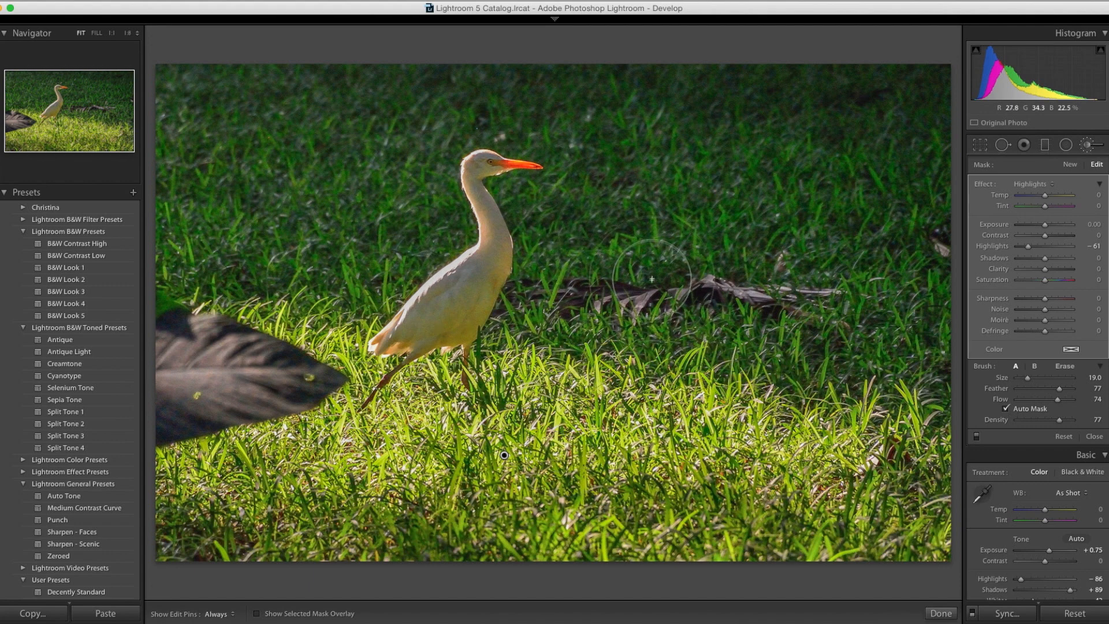
Step: Show the info overlay with the file name and focal length, and leave the Adjustment Brush
key("i")
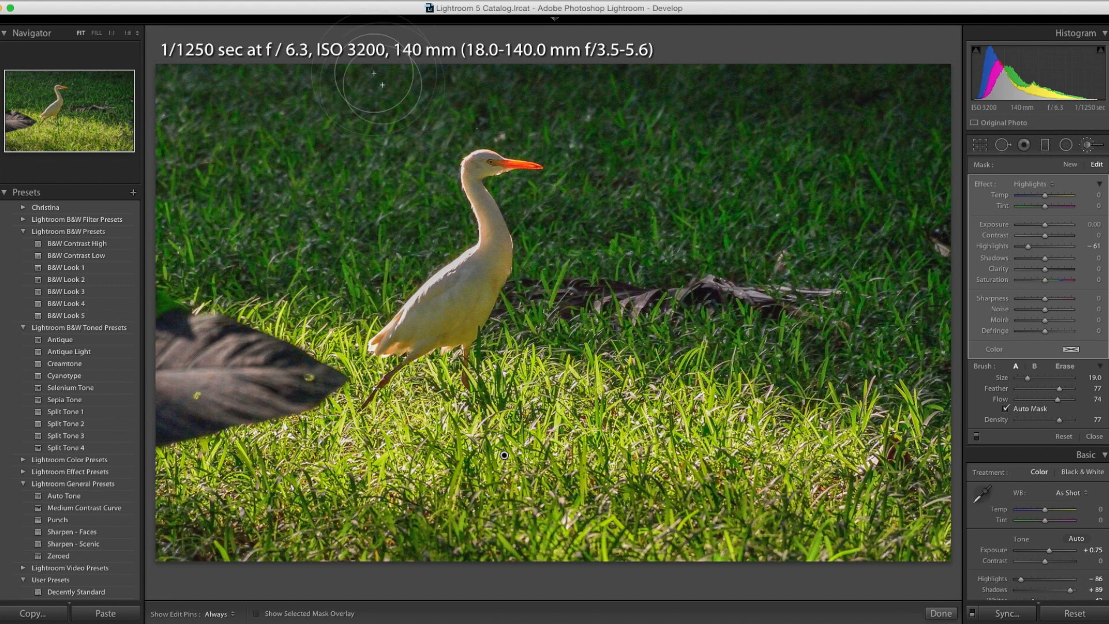
key("i")
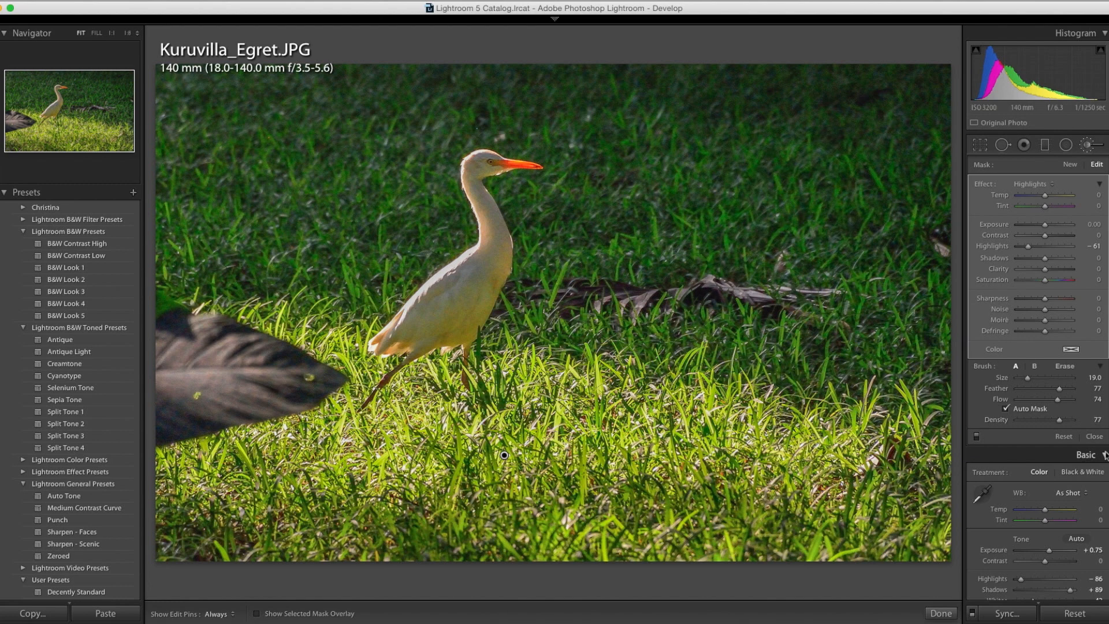
left_click(1095, 436)
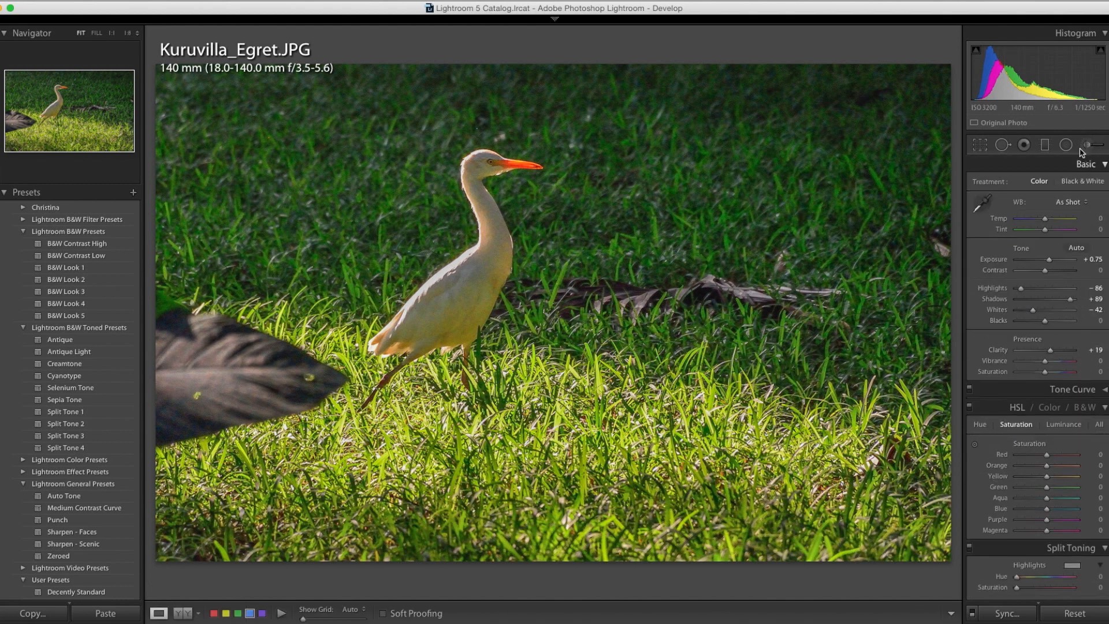
Step: Examine the image quality of the shaded grass, the fallen leaf and the egret's head at 1:1 magnification
left_click(678, 205)
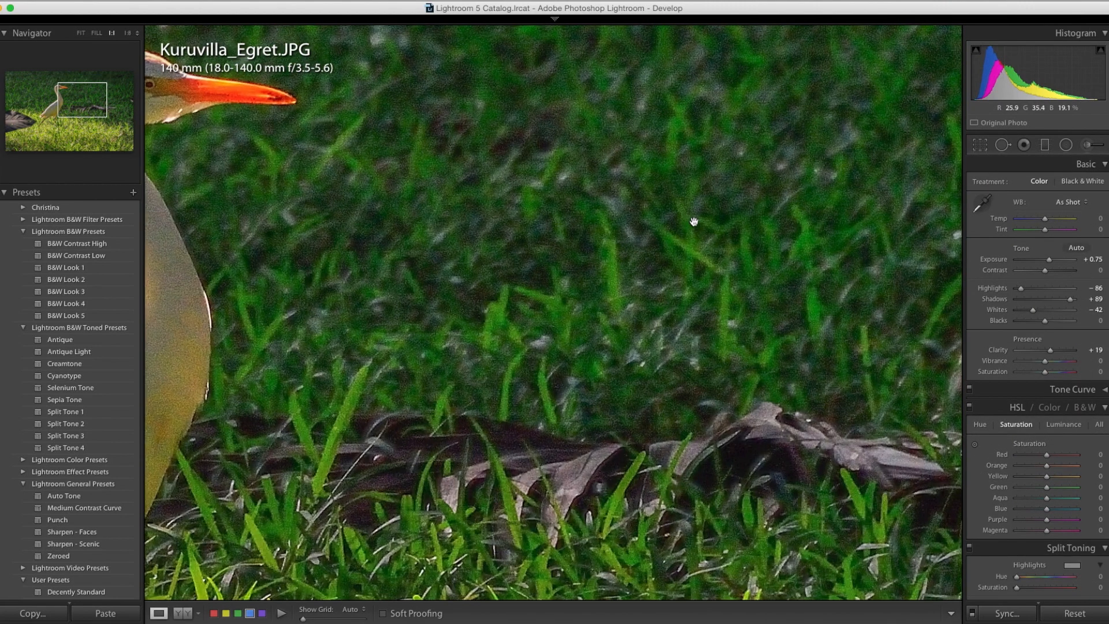
left_click(557, 352)
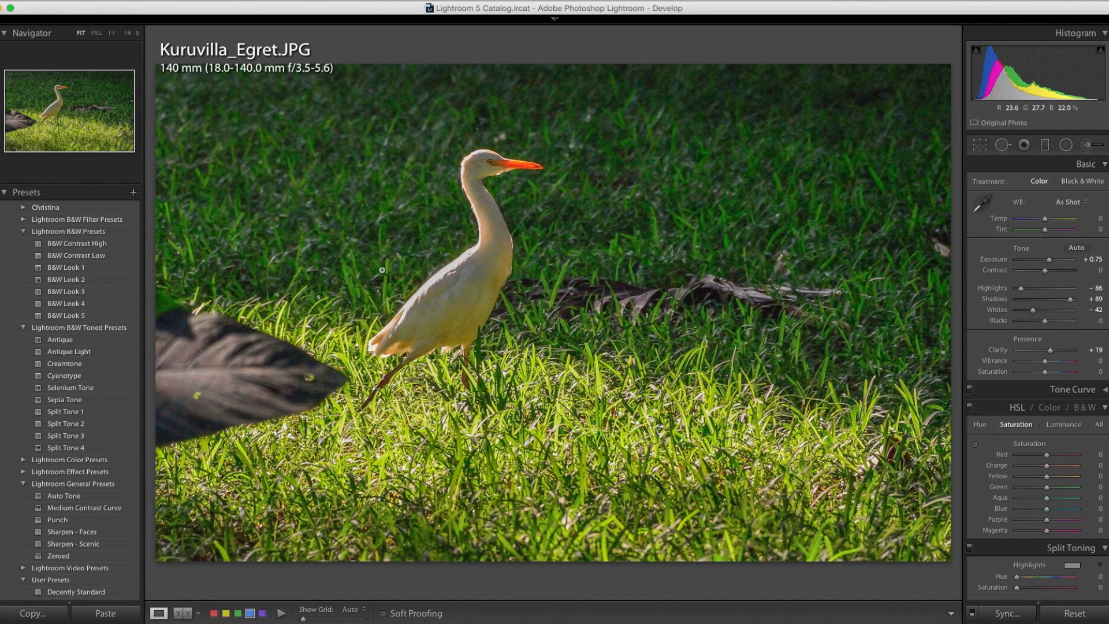
left_click(628, 260)
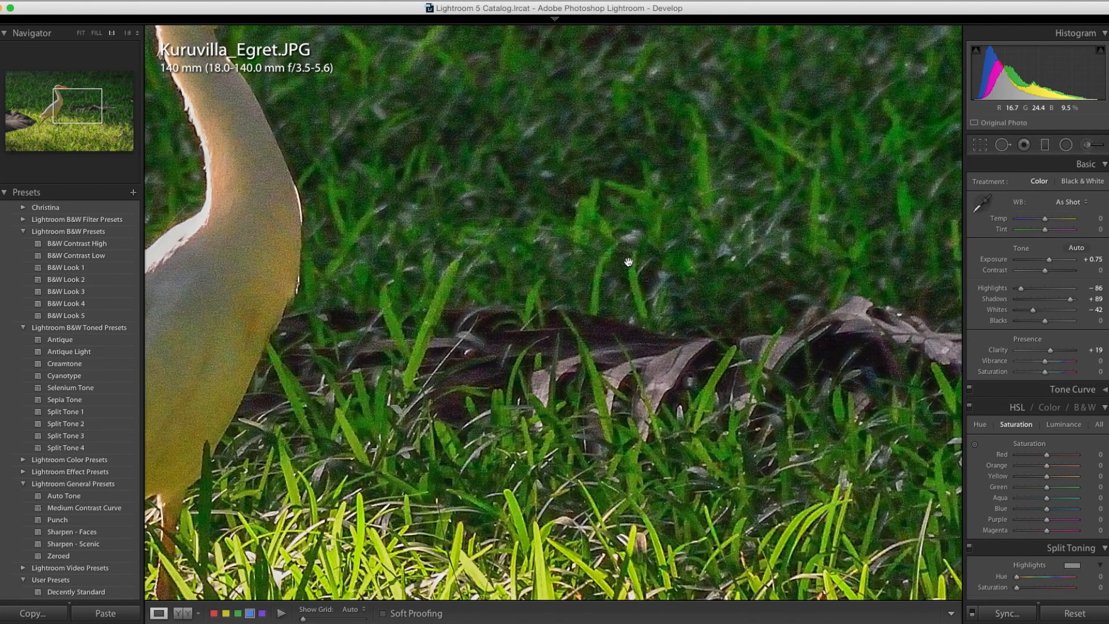
left_click(628, 262)
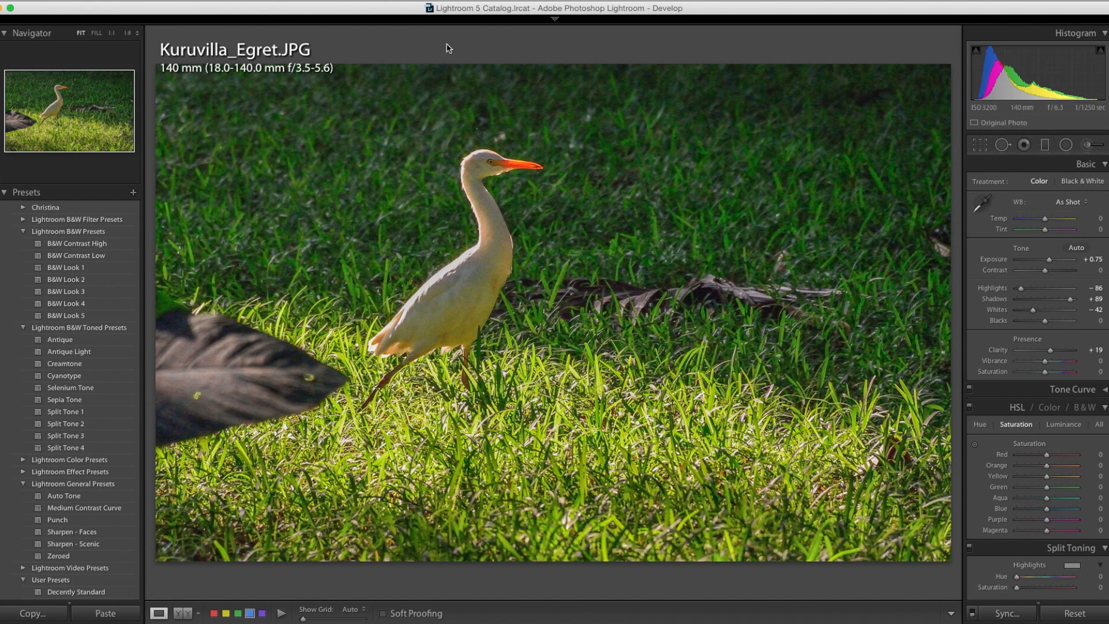
left_click(669, 200)
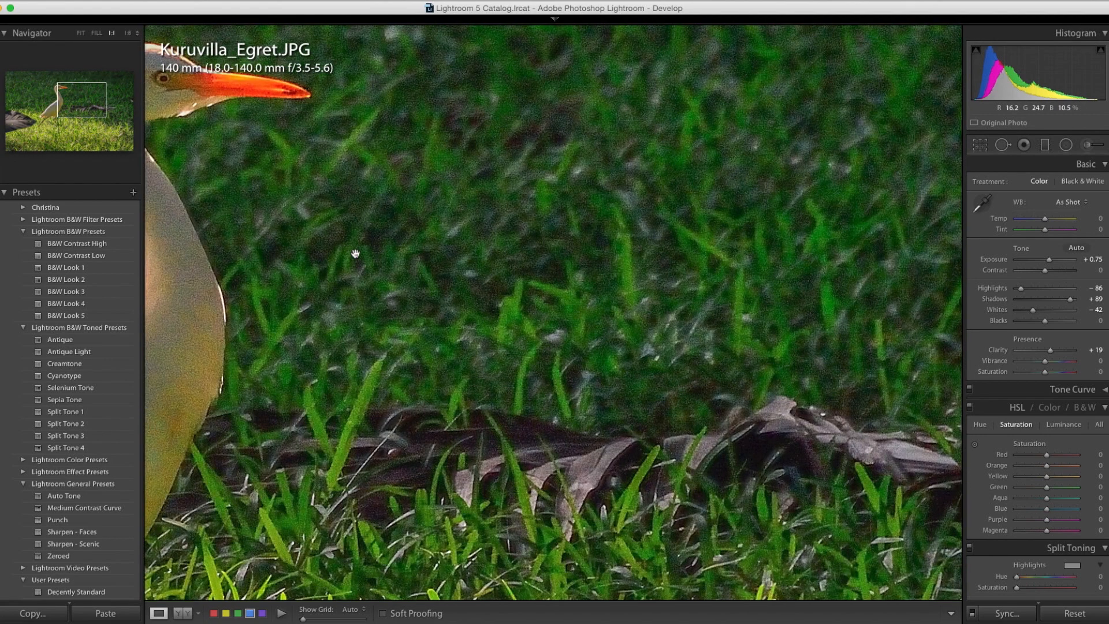
left_click_drag(300, 223, 292, 289)
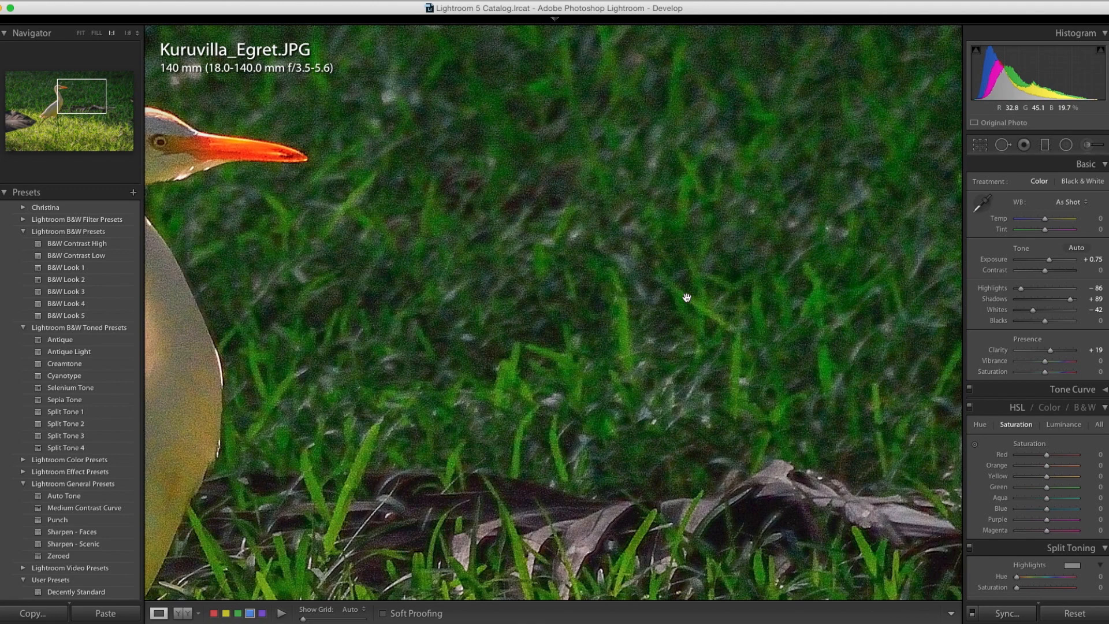
left_click(601, 223)
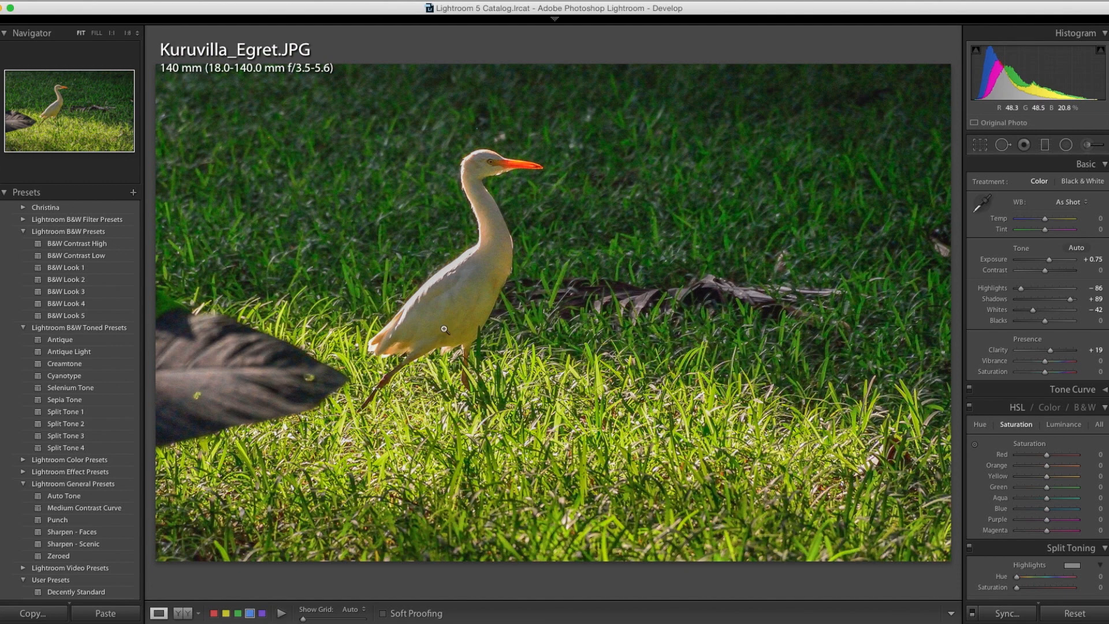
left_click(645, 251)
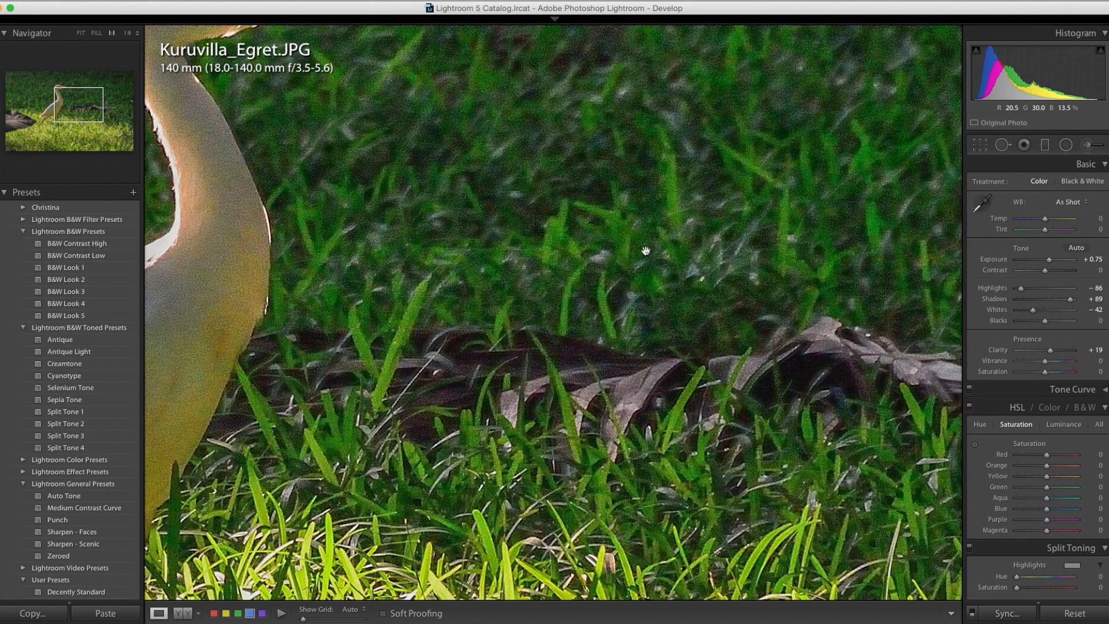
left_click(645, 250)
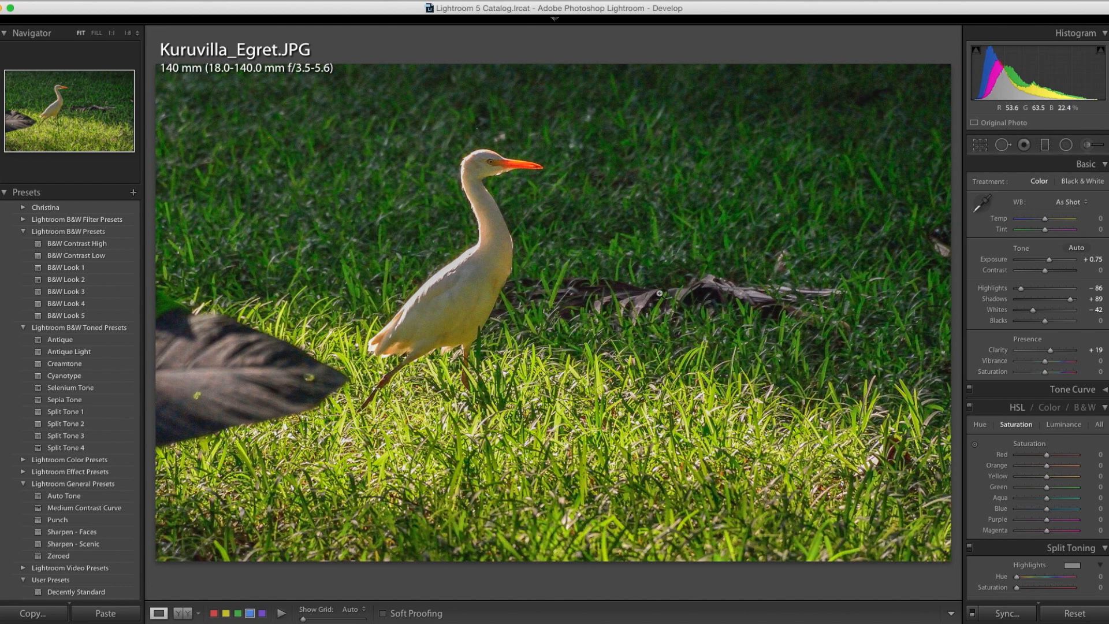
left_click(571, 229)
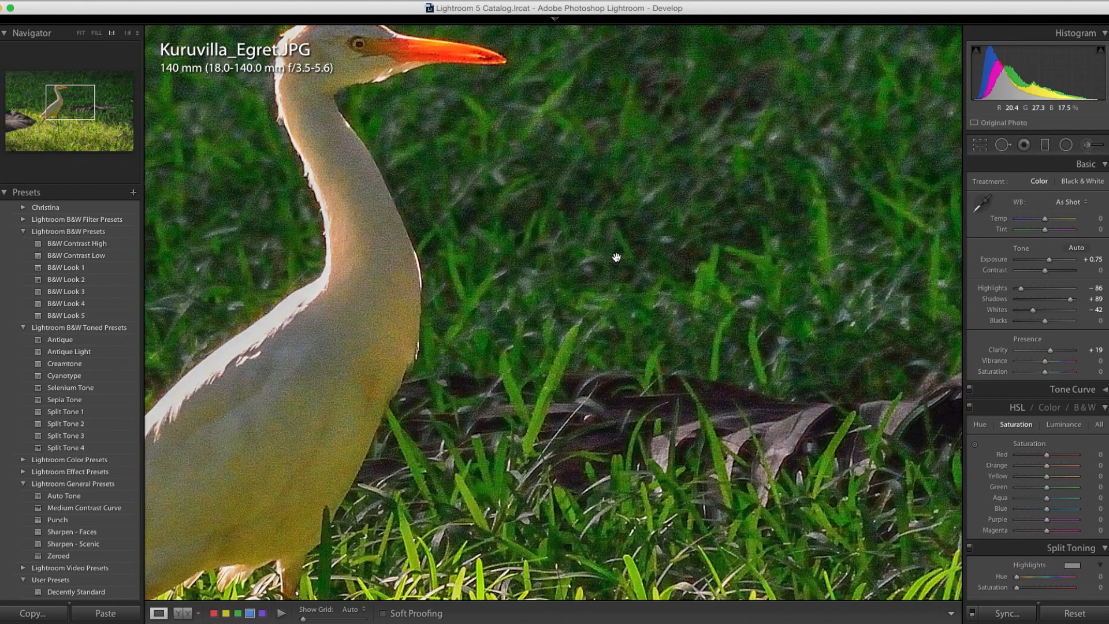
left_click_drag(616, 262, 639, 350)
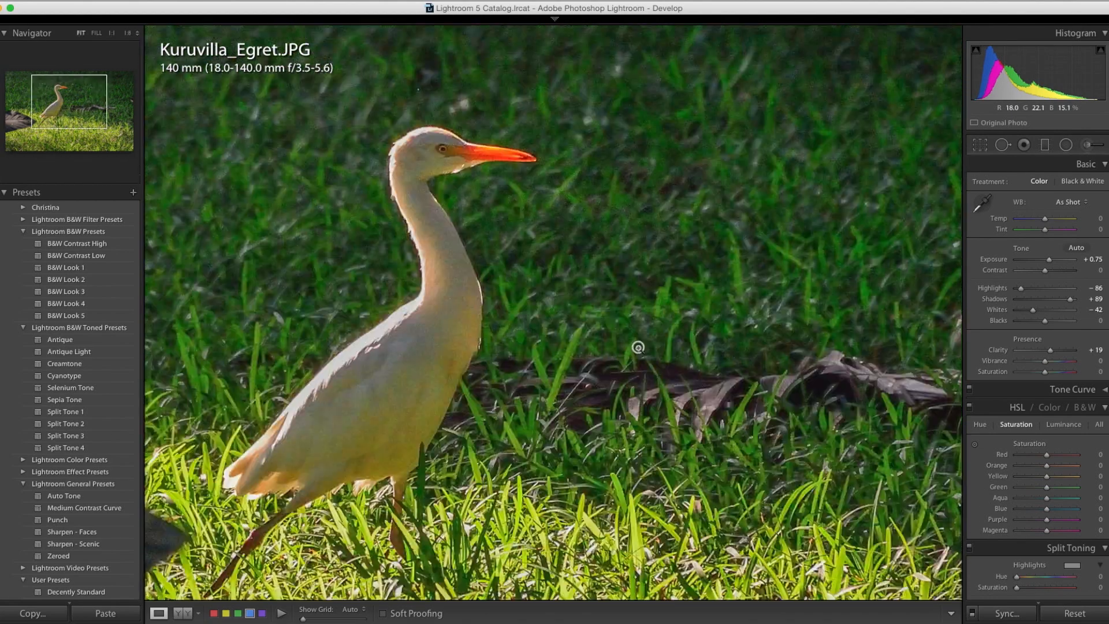
left_click(639, 347)
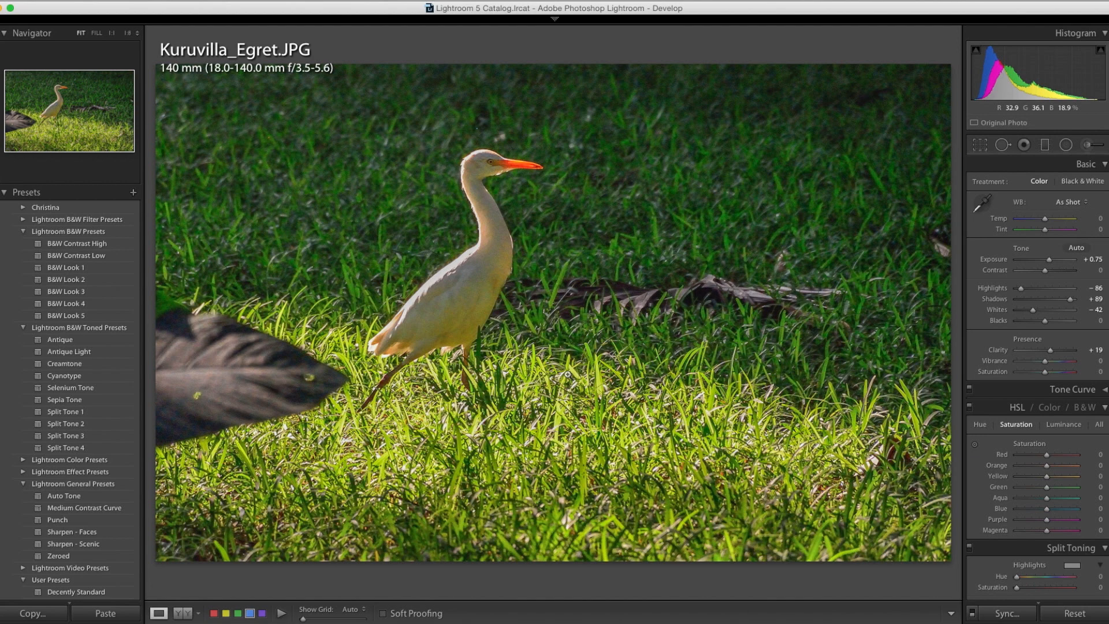
Step: Move on to the elk photo and hide the Navigator and Presets area
key("Right")
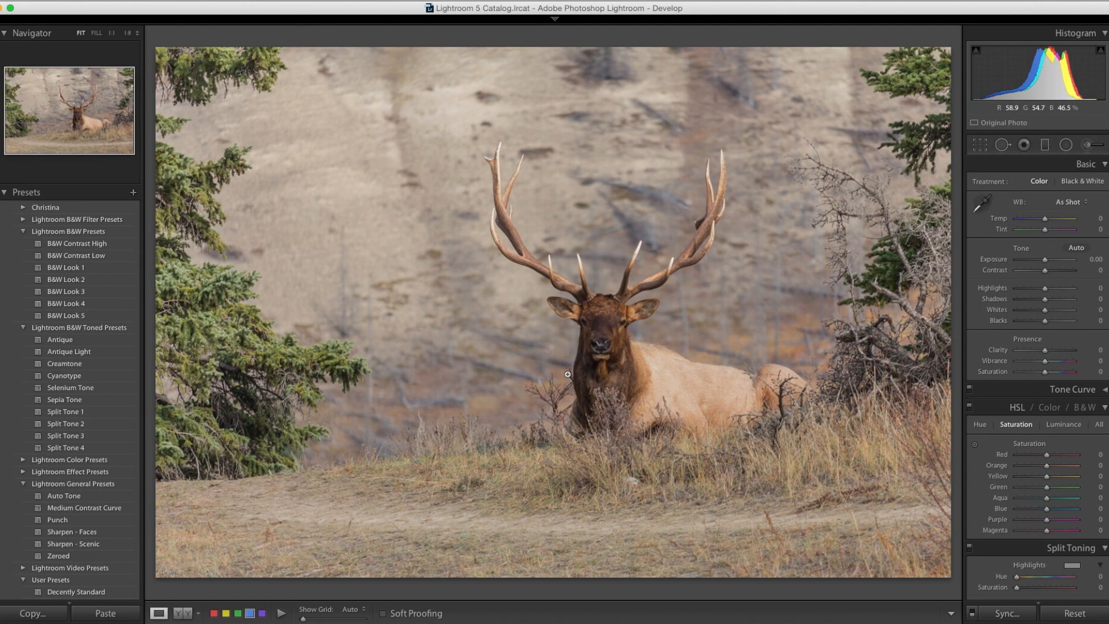
left_click(1, 317)
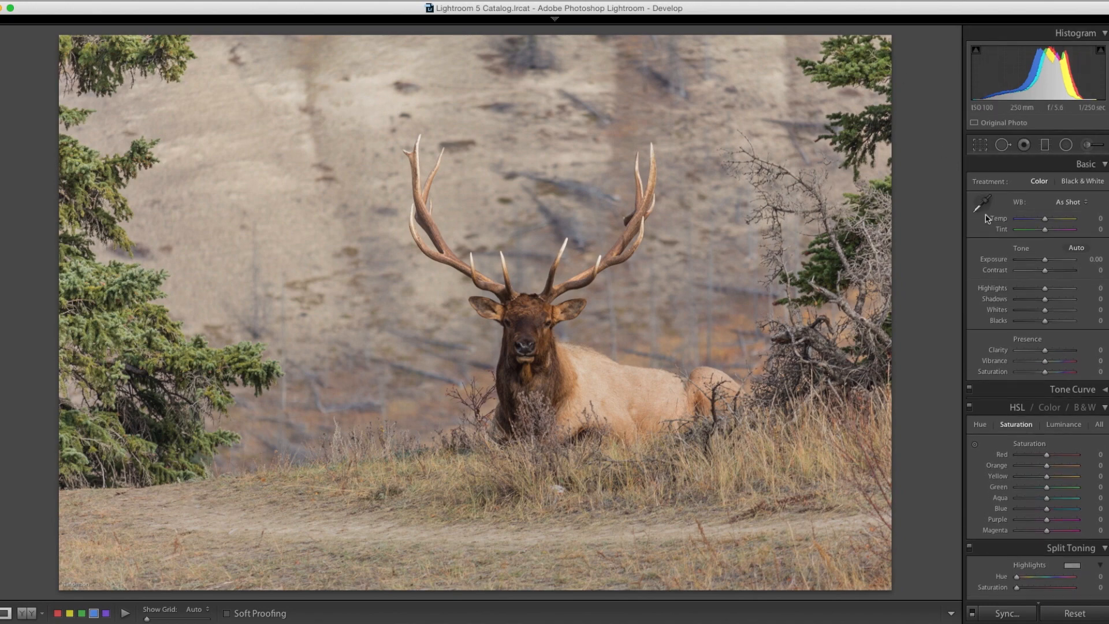
Step: Warm the elk photo's white balance by setting Temp to +6 and Tint to −3
left_click(1101, 164)
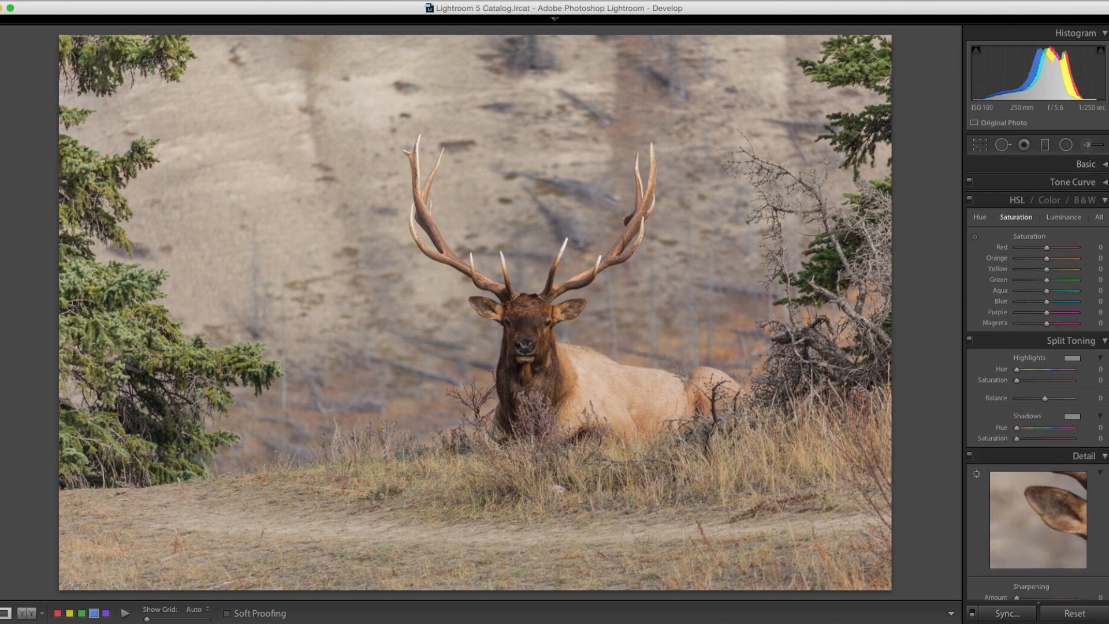
left_click(1085, 161)
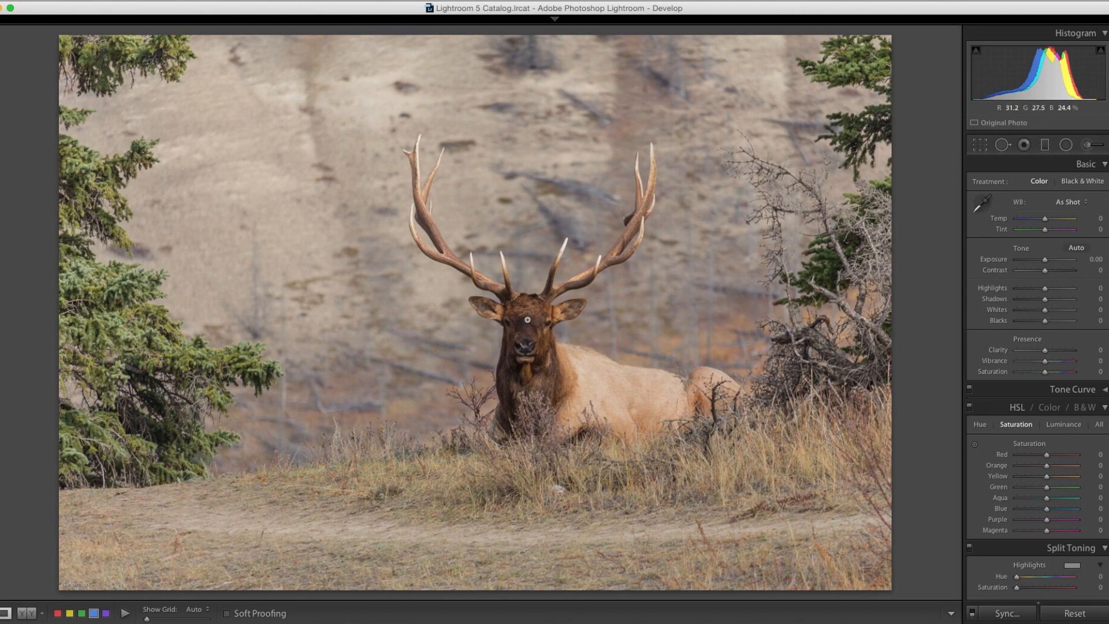
left_click(1095, 216)
key("Up")
key("Up")
key("Up")
key("Up")
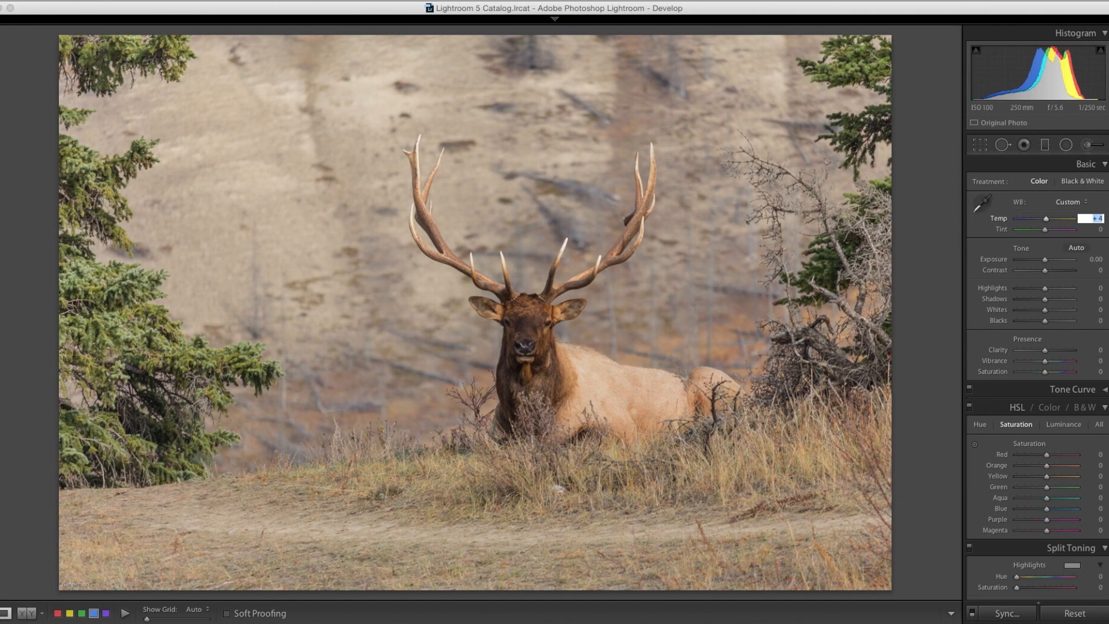
key("Up")
key("Up")
key("Up")
key("Down")
left_click(1102, 229)
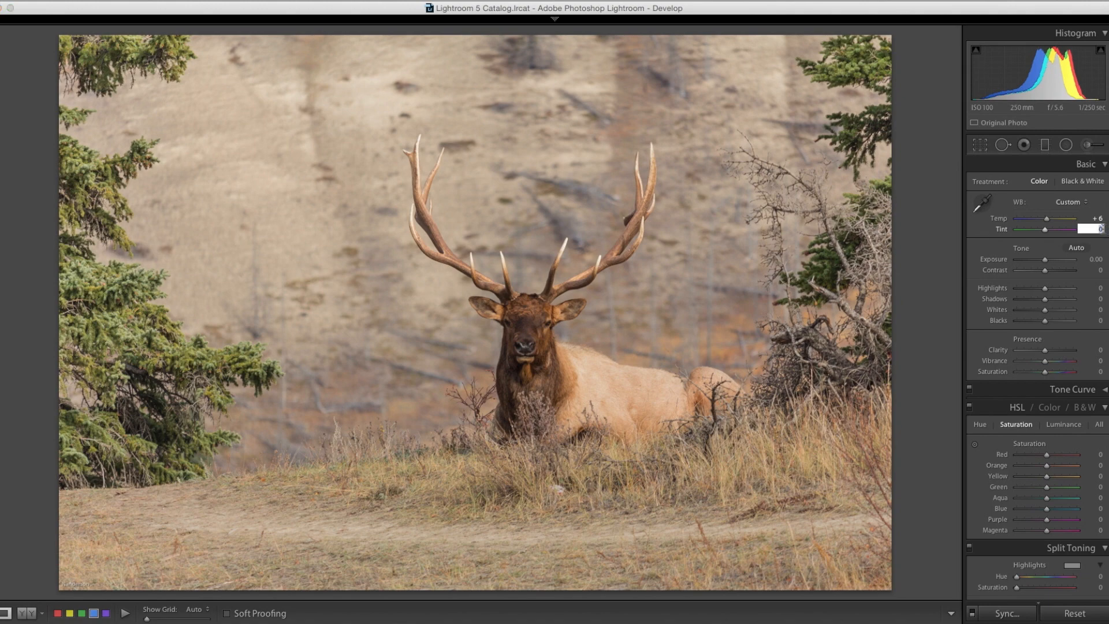
key("Down")
key("Down")
key("Return")
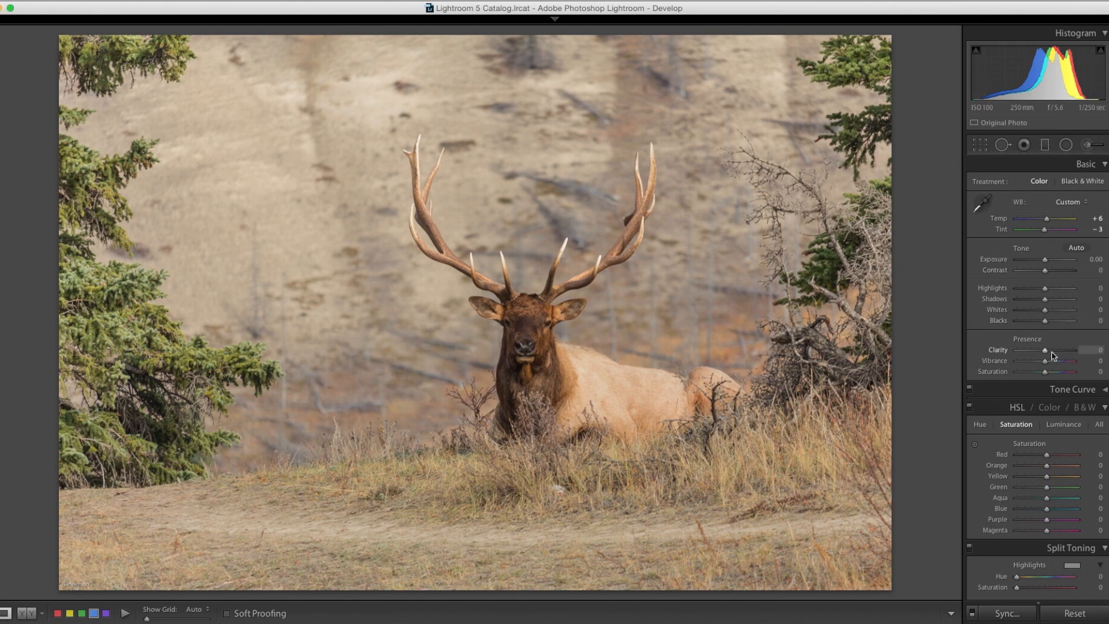
Step: Set Clarity to +10 and compare the elk photo with its Before version
key("Up")
key("Up")
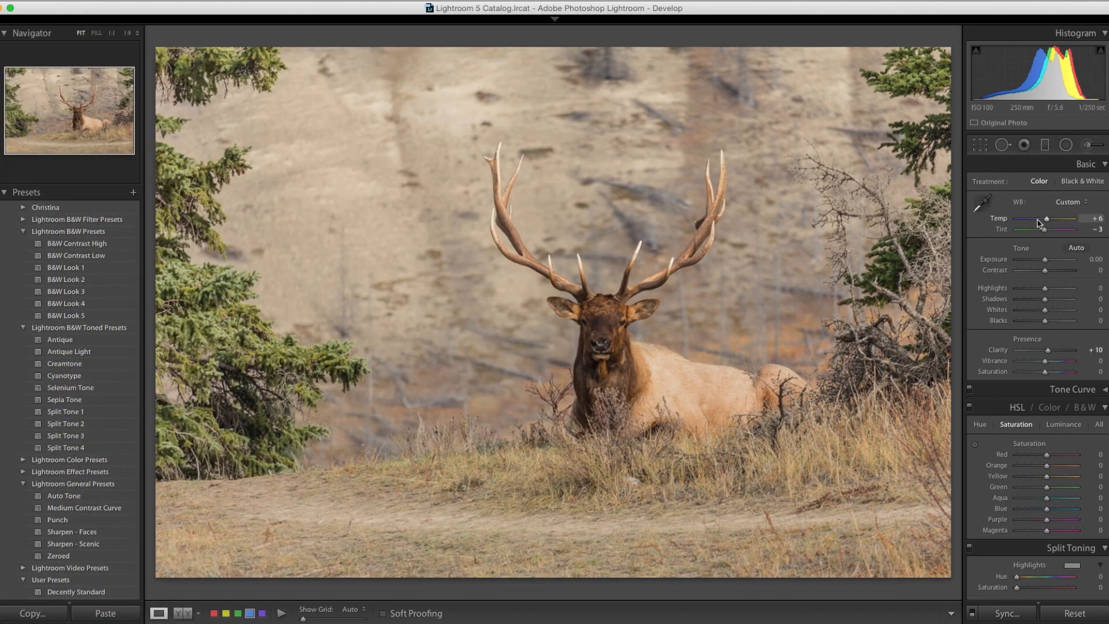
key("backslash")
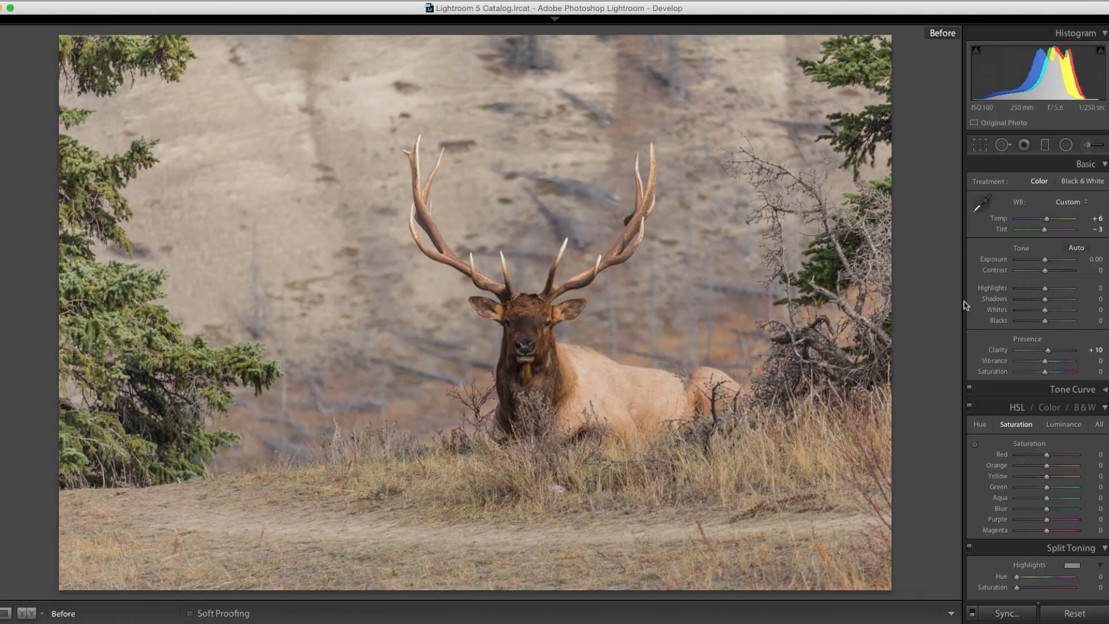
key("backslash")
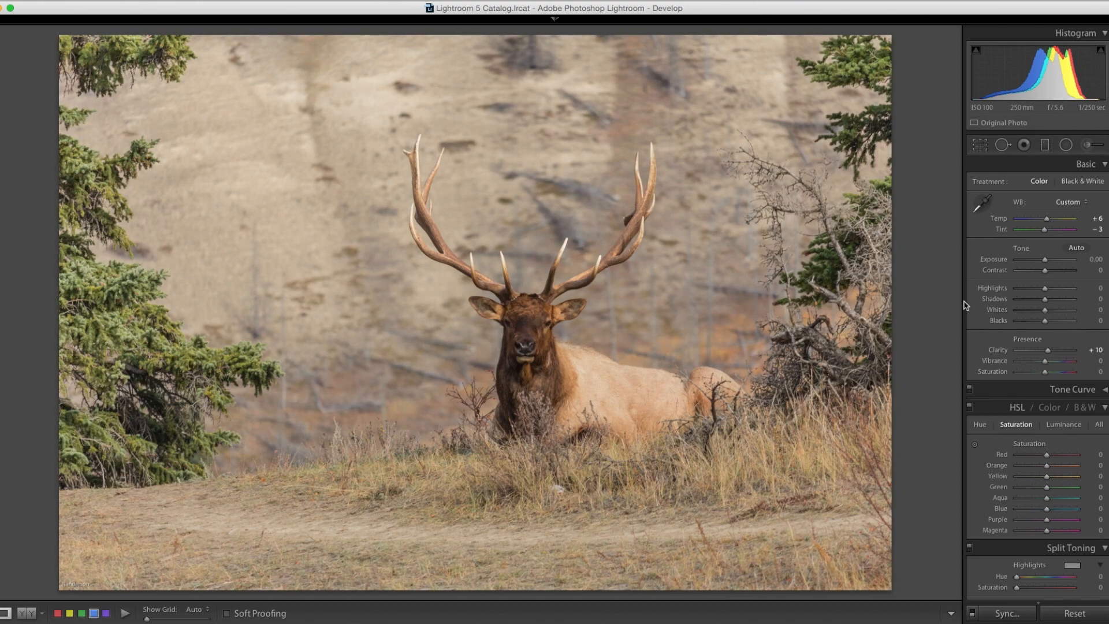
key("backslash")
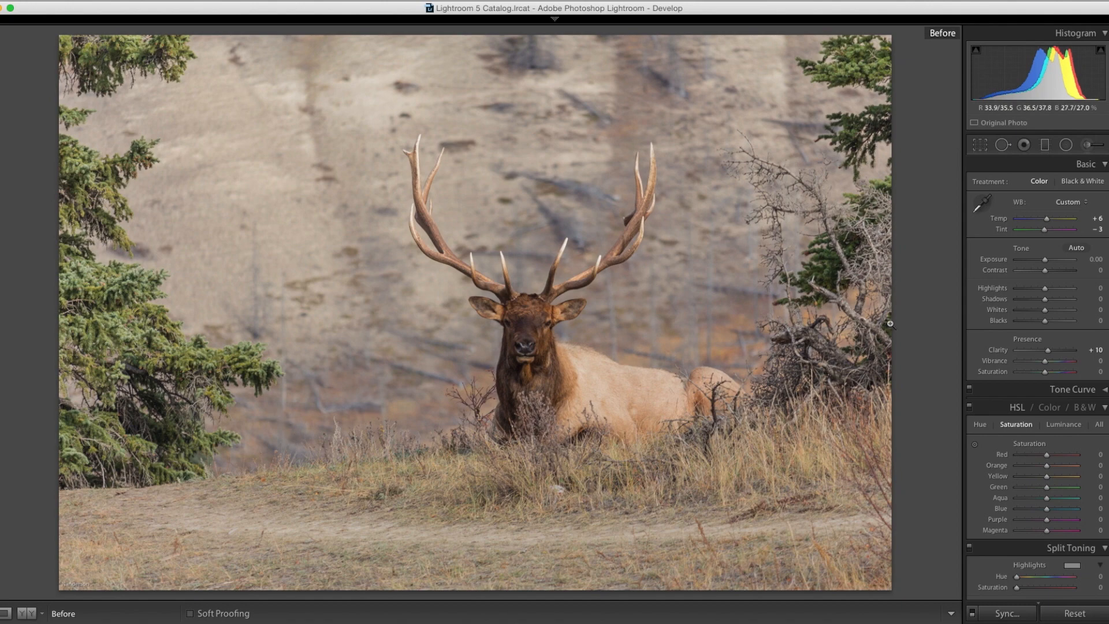
key("backslash")
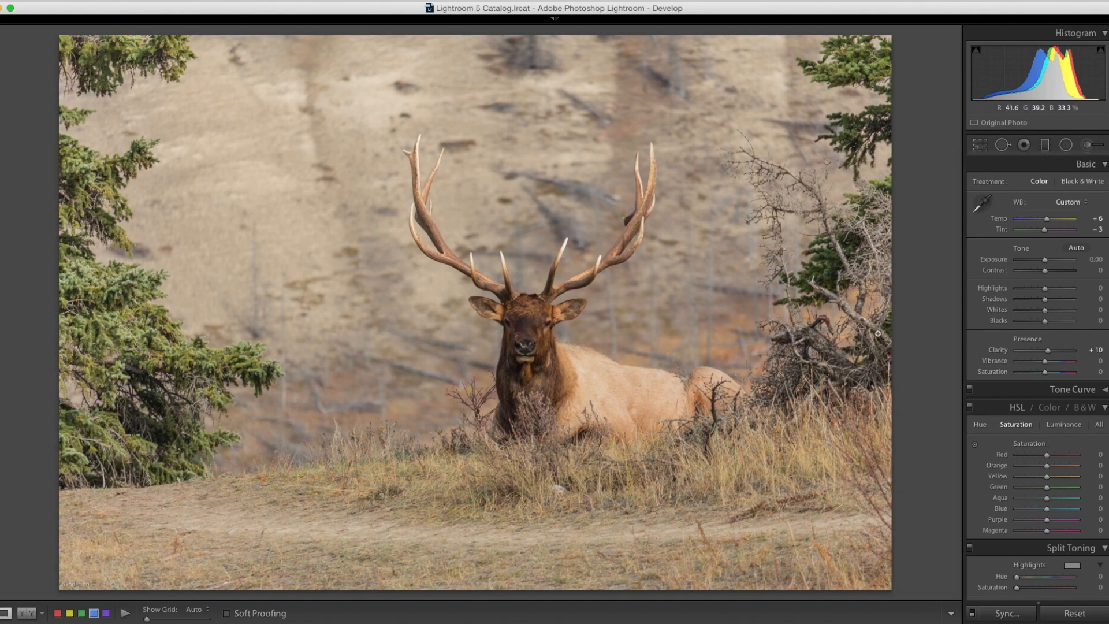
key("backslash")
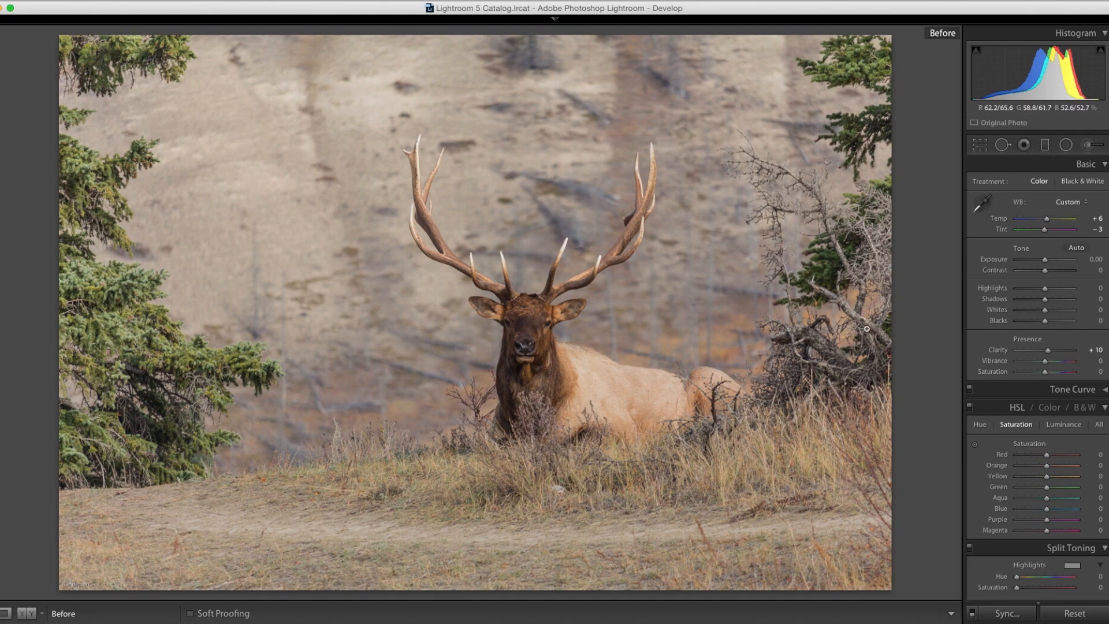
key("backslash")
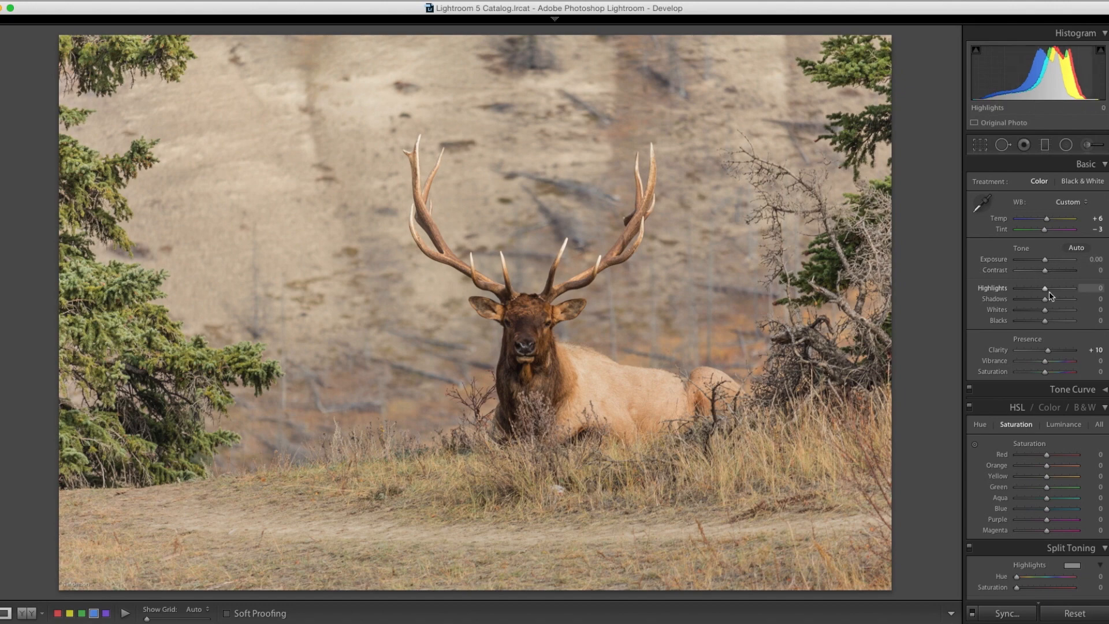
Step: Set Exposure to +0.10, Contrast to +20, Shadows to +20, Blacks to −20, Clarity to +15 and Vibrance to +5
left_click_drag(1045, 271, 1049, 272)
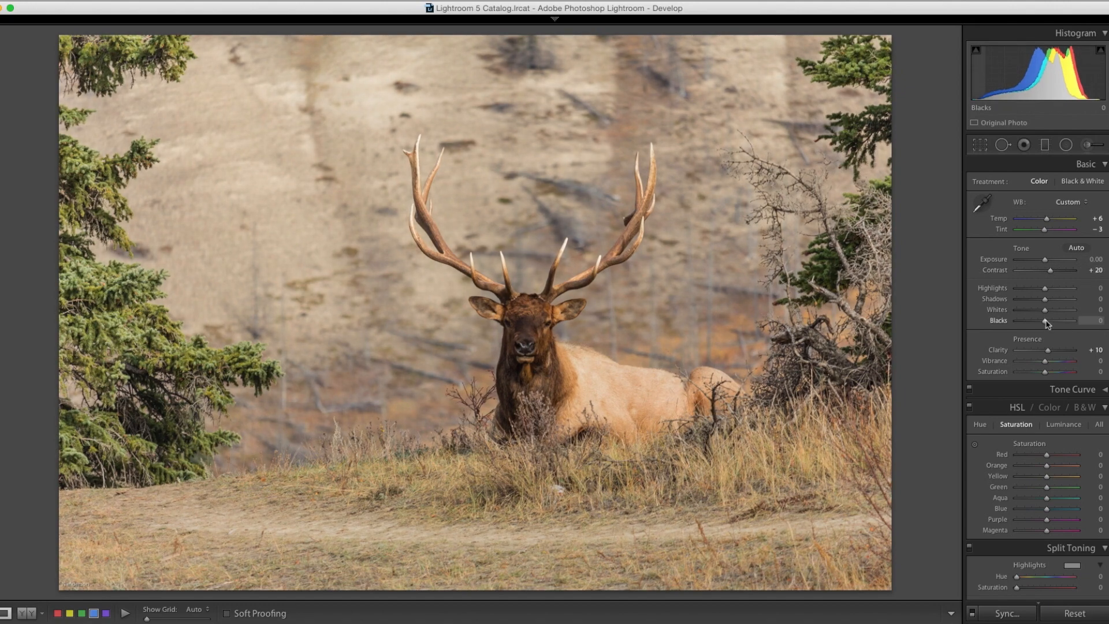
left_click_drag(1047, 321, 1049, 350)
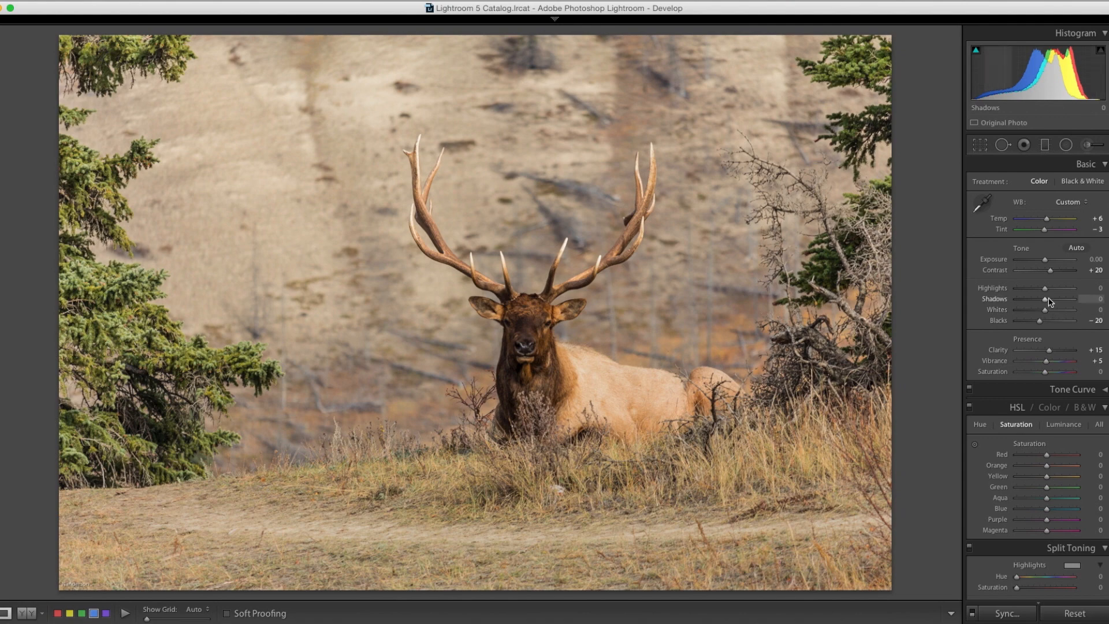
left_click_drag(1048, 299, 1052, 299)
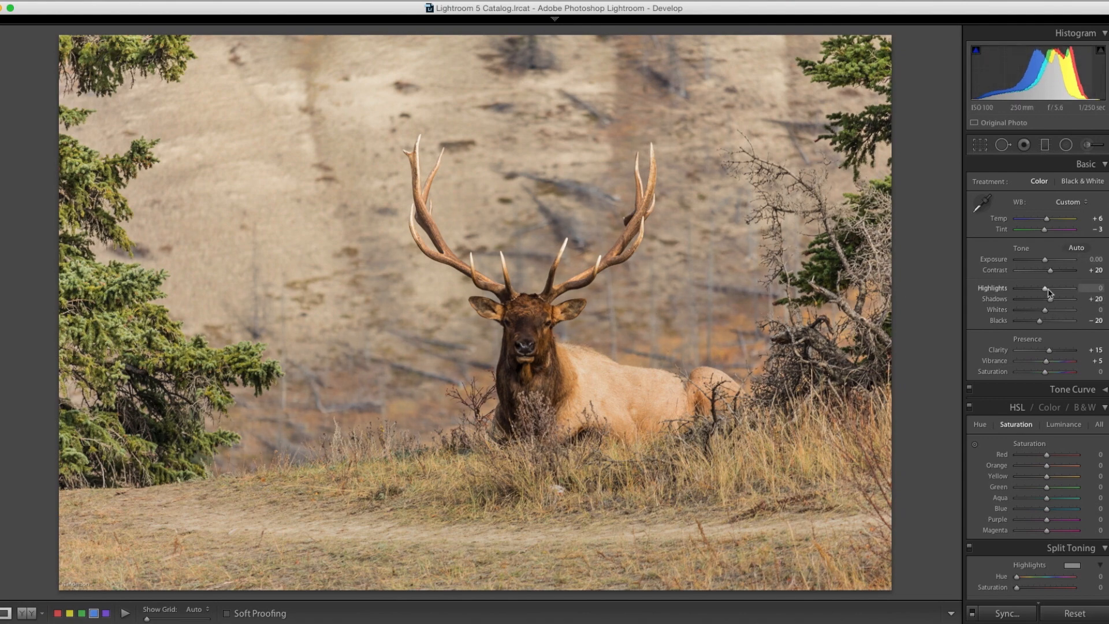
left_click_drag(1044, 260, 1046, 260)
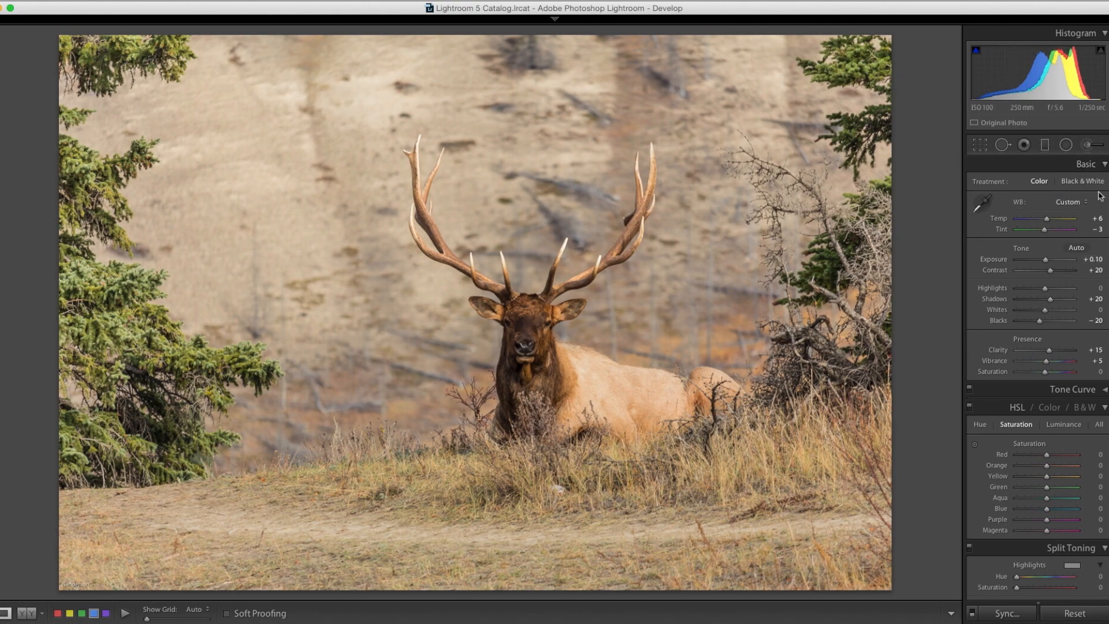
Step: Reduce the white balance warmth by setting Temp to +4
left_click(1098, 219)
key("Down")
key("Down")
key("Return")
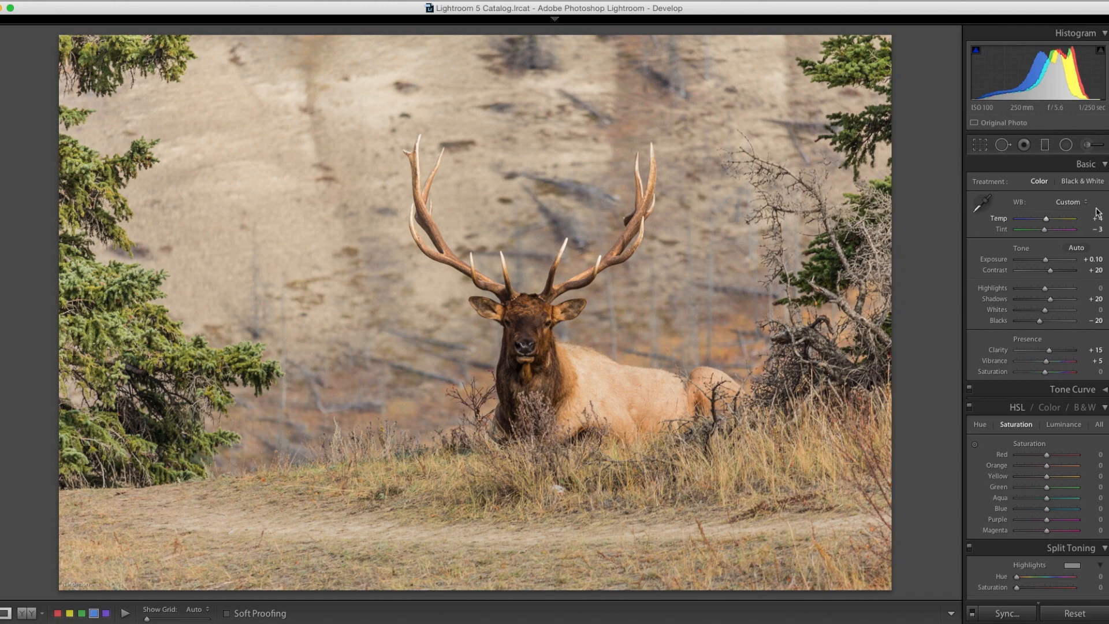
Step: Compare the Before and After versions of the elk photo to judge the color and tonal corrections
key("backslash")
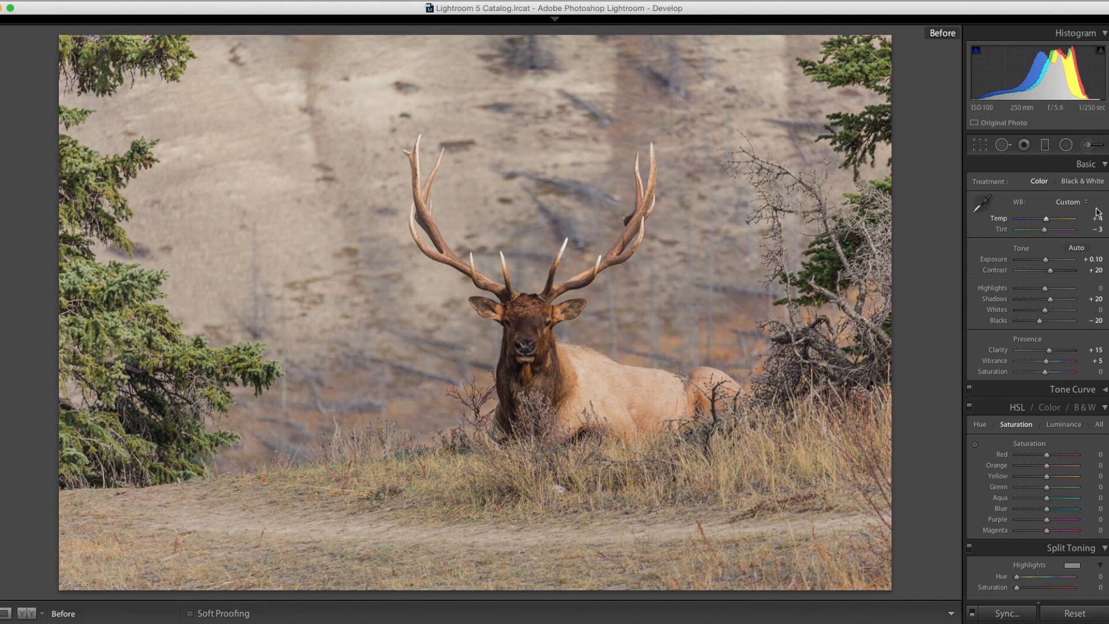
key("backslash")
key("backslash")
key("backslash")
key("backslash")
key("backslash")
key("backslash")
key("backslash")
key("backslash")
key("backslash")
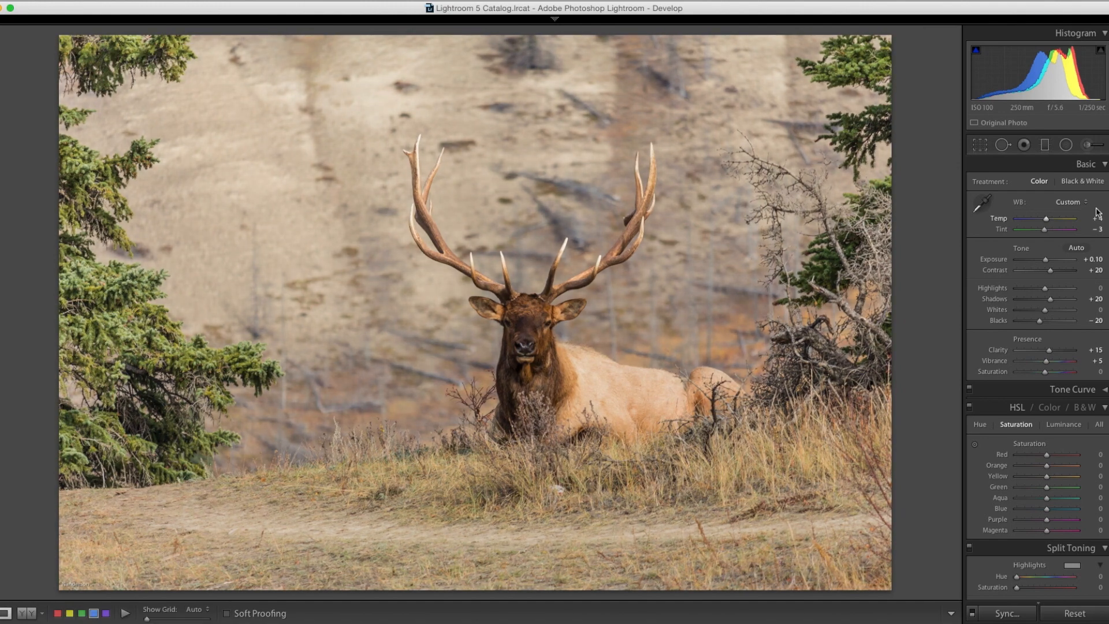
key("backslash")
key("backslash")
key("backslash")
key("backslash")
key("backslash")
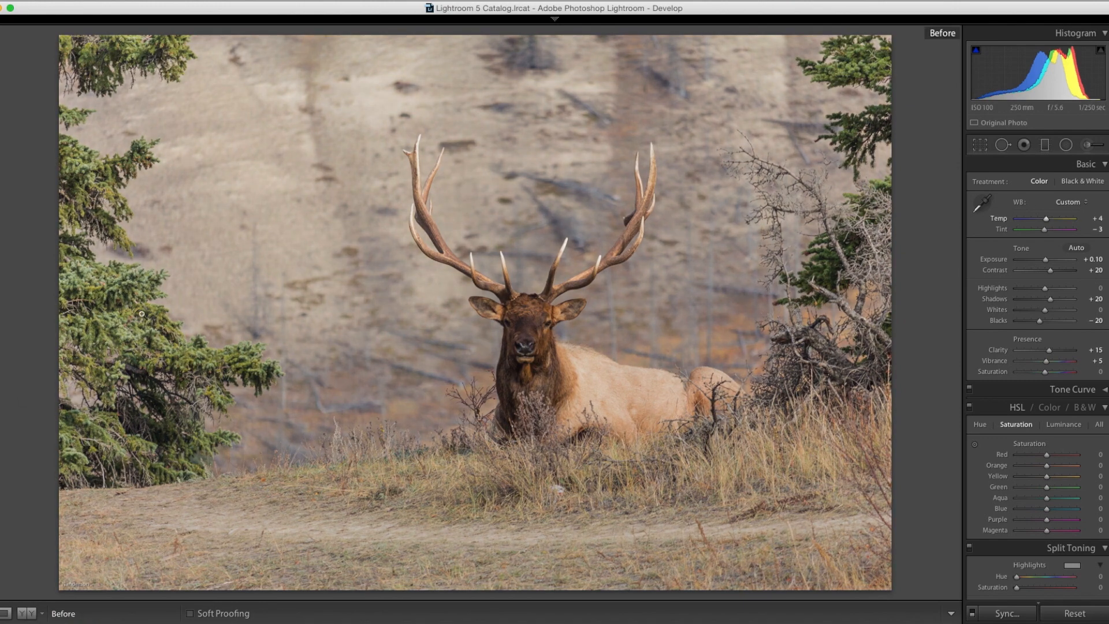
Step: Sharpen the elk photo with Amount 40, Radius 1.2, Detail 45 and Masking 27
mouse_move(0, 327)
scroll(1066, 482, "down", 5)
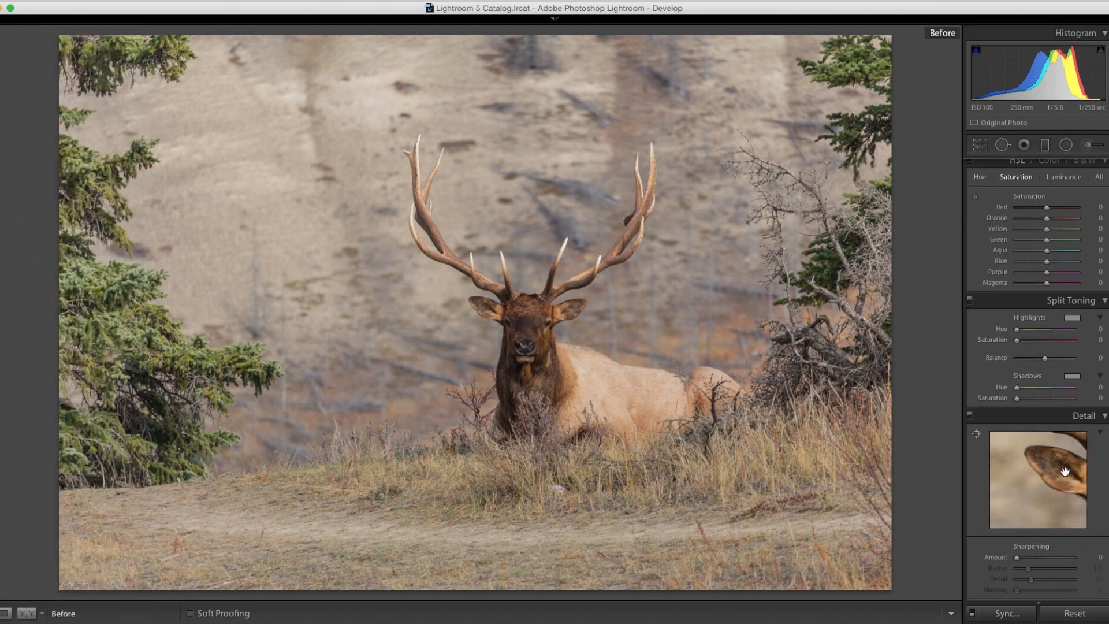
scroll(1065, 472, "down", 2)
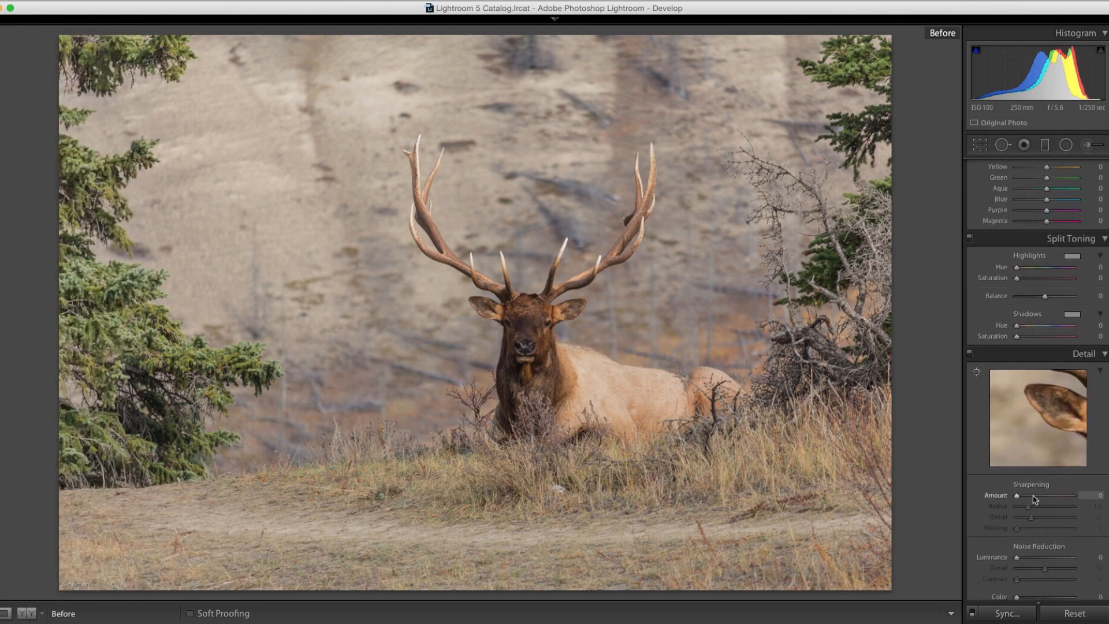
key("Up")
key("Up")
key("Up")
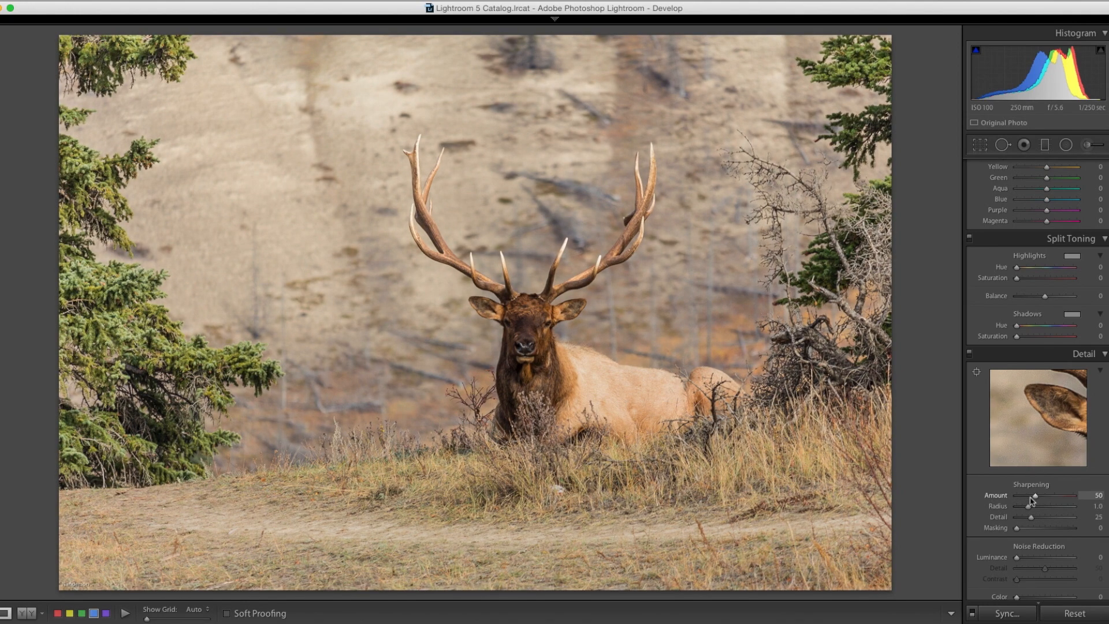
key("Up")
key("Up")
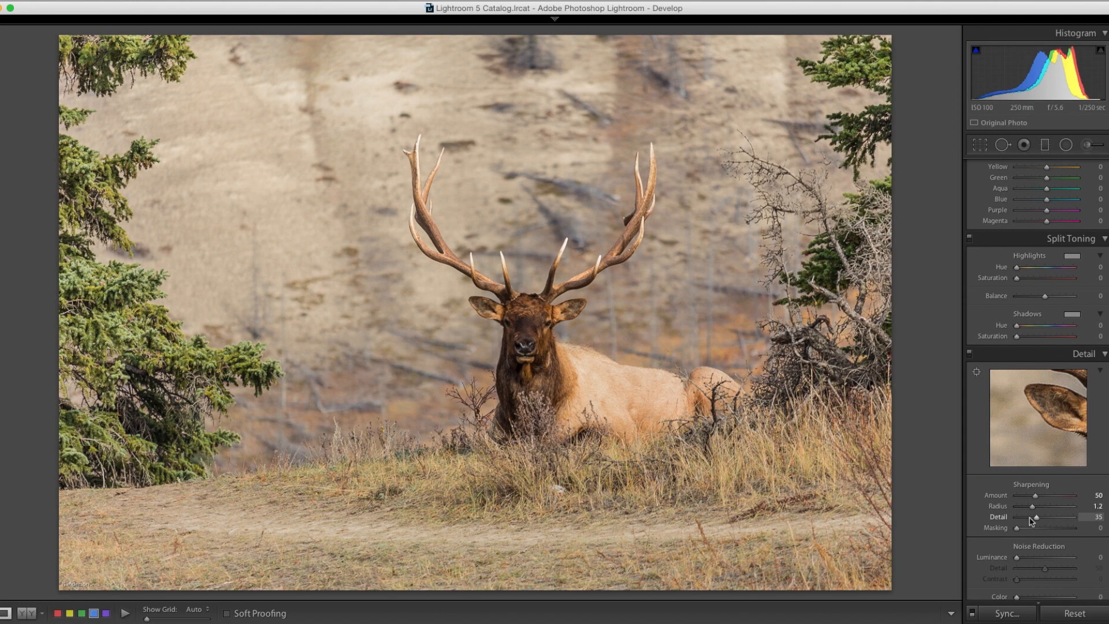
key("Up")
left_click(1032, 528)
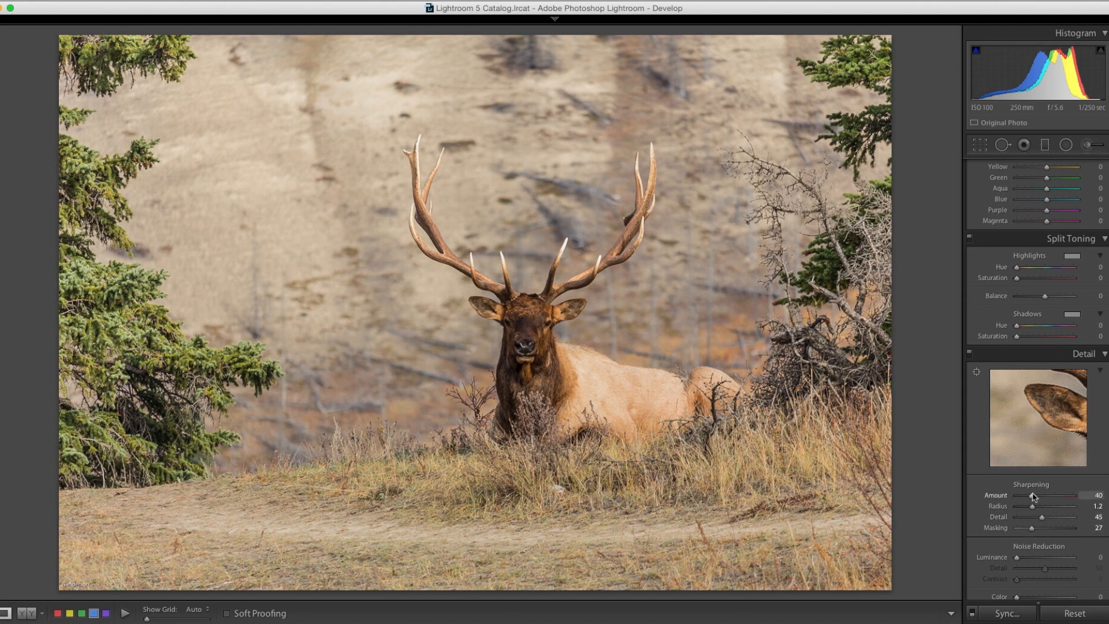
Step: Compare the sharpened photo with its Before version and inspect the elk's head and body up close
scroll(1032, 369, "up", 10)
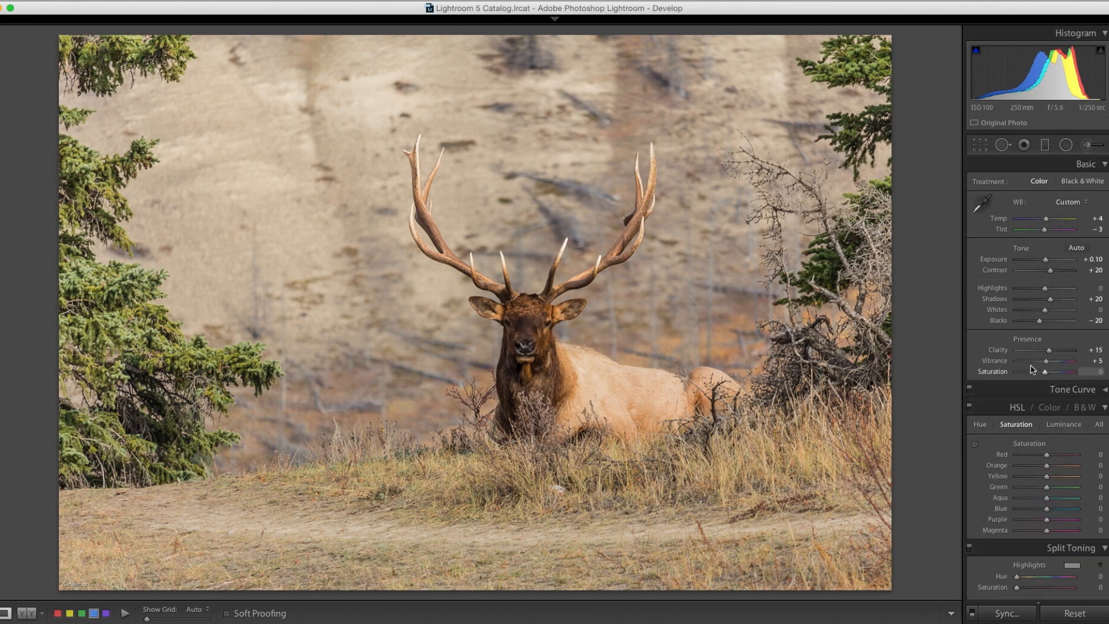
key("backslash")
key("backslash")
key("backslash")
key("backslash")
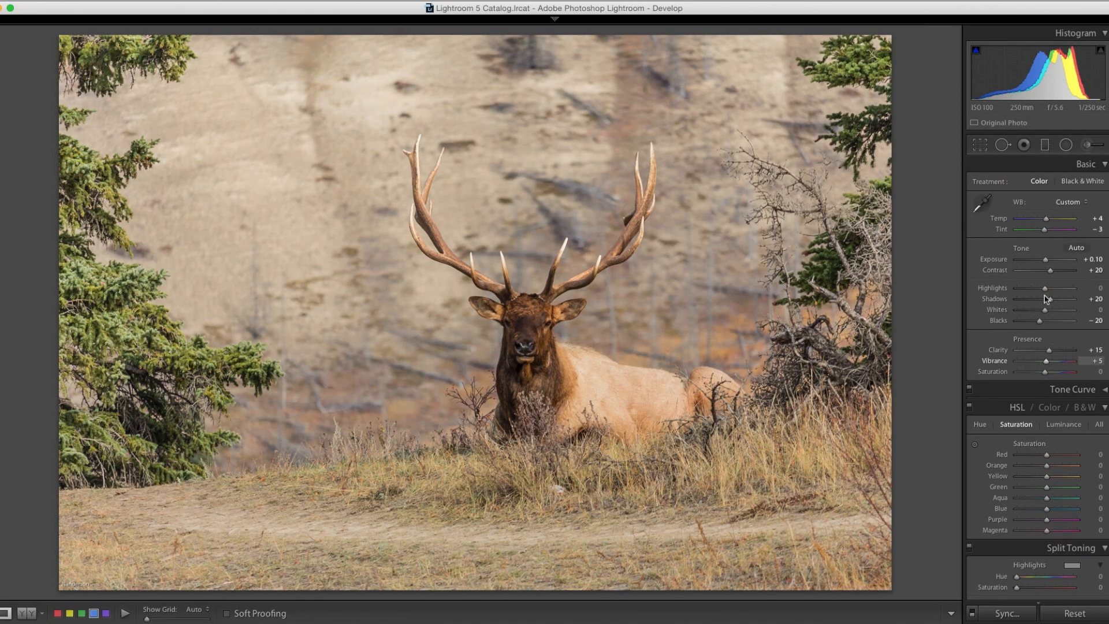
left_click(601, 356)
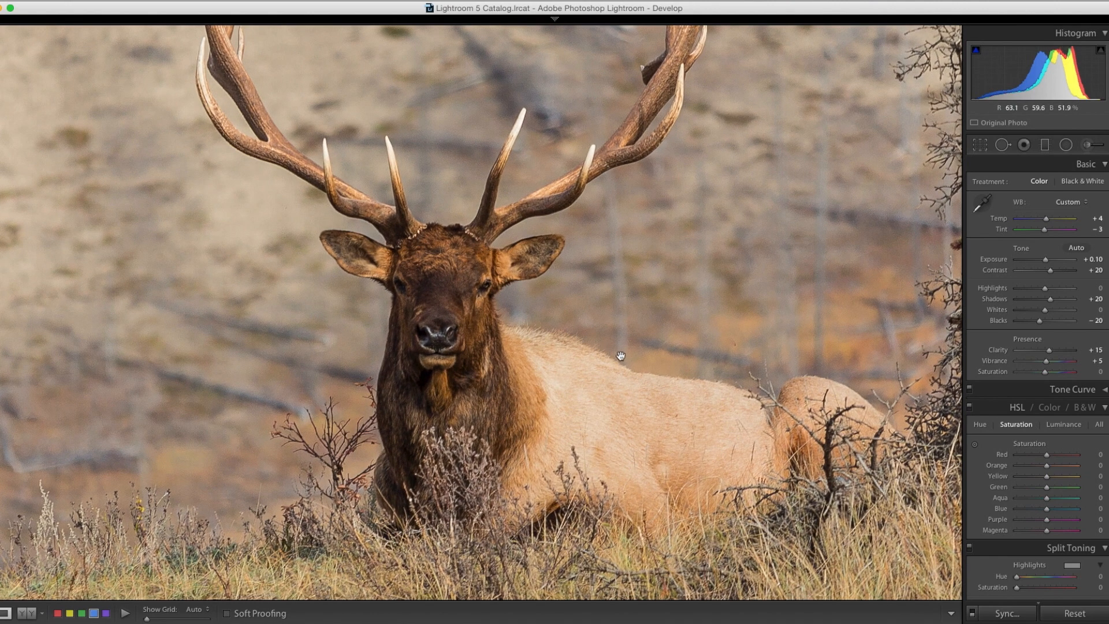
left_click(655, 392)
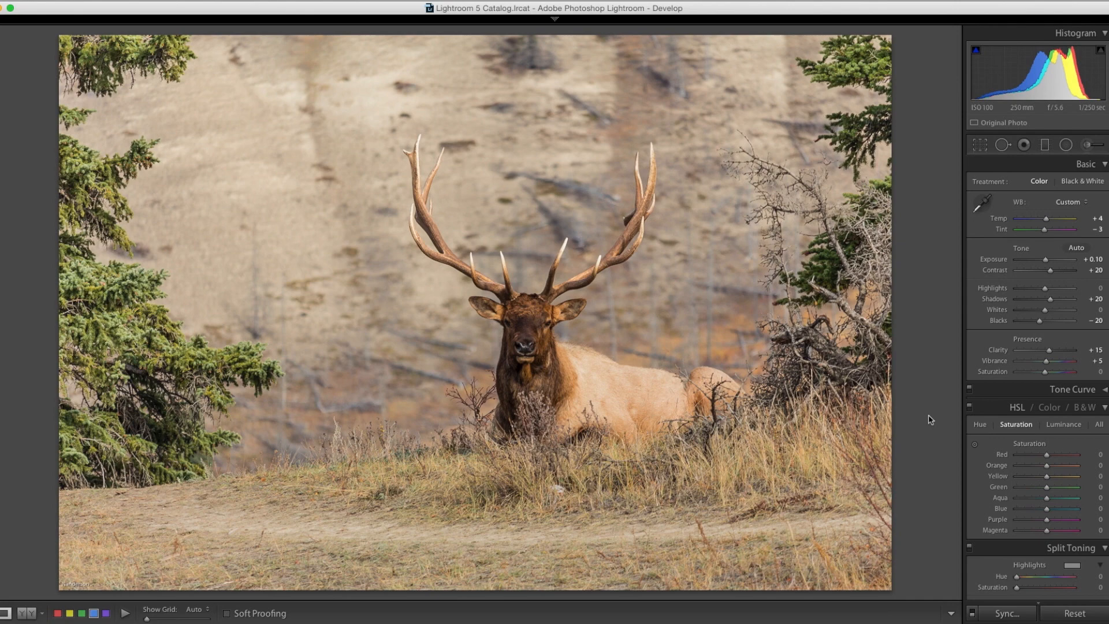
Step: Check the finished corrections against the Before version with the whole elk photo in view
key("backslash")
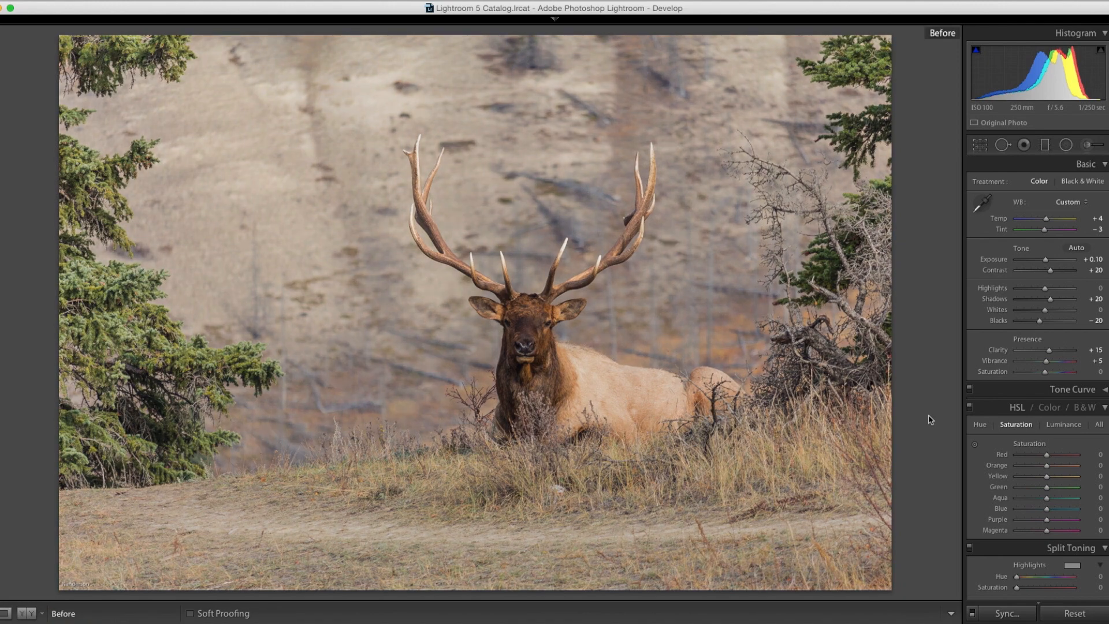
key("backslash")
key("backslash")
key("backslash")
key("backslash")
key("backslash")
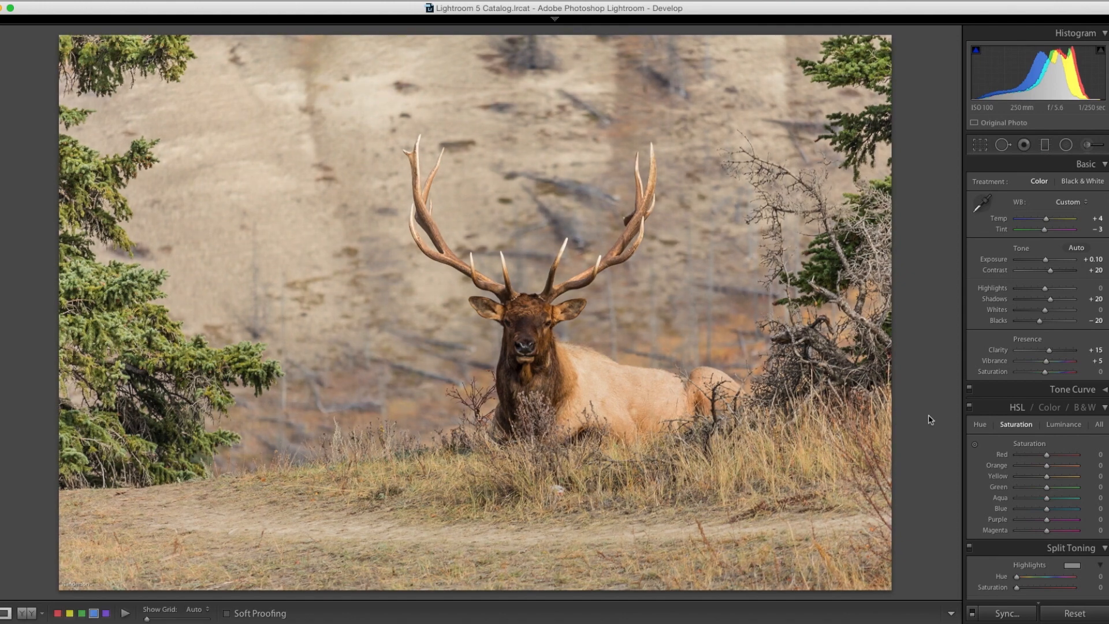
key("backslash")
key("backslash")
Step: Bring back the filmstrip and open a copy of the elk photo with Lightroom adjustments in Adobe Photoshop CC 2014
key("shift+Tab")
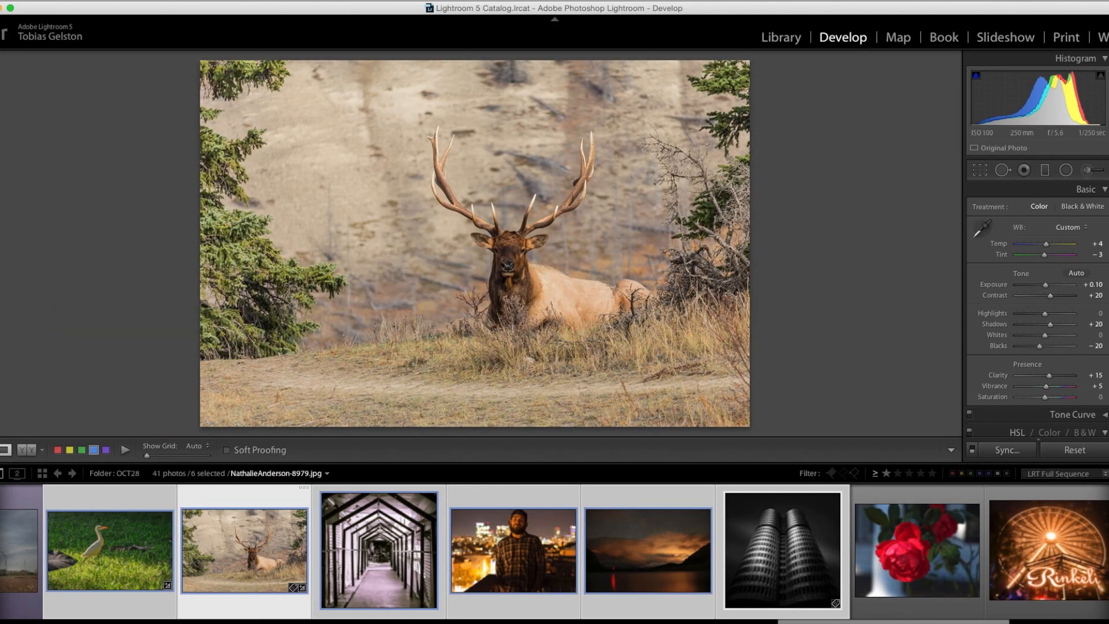
right_click(242, 546)
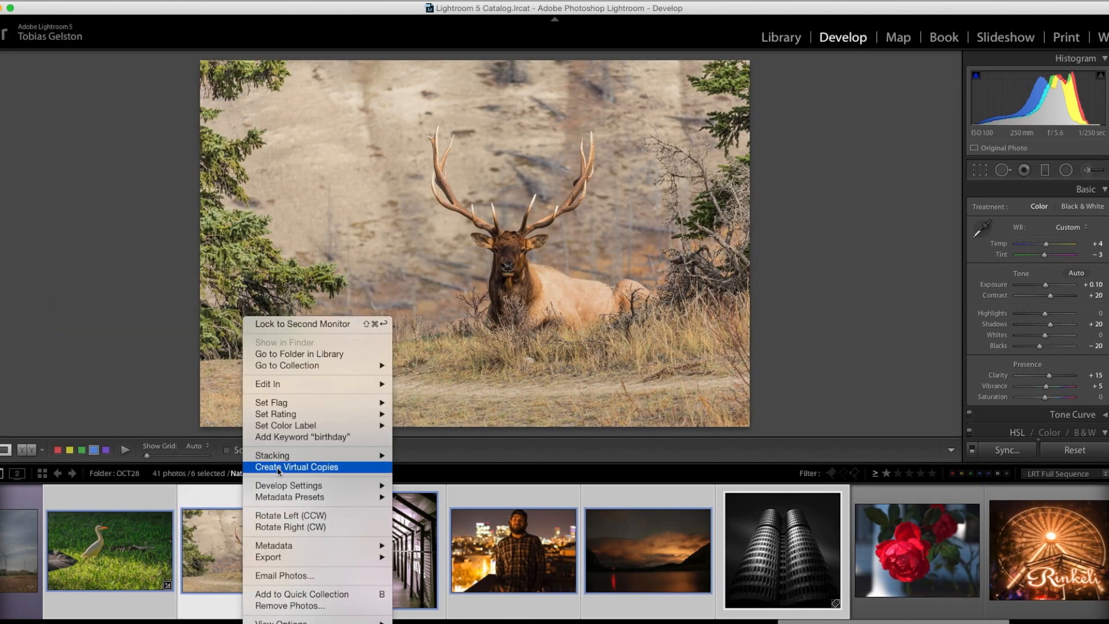
mouse_move(342, 384)
left_click(459, 385)
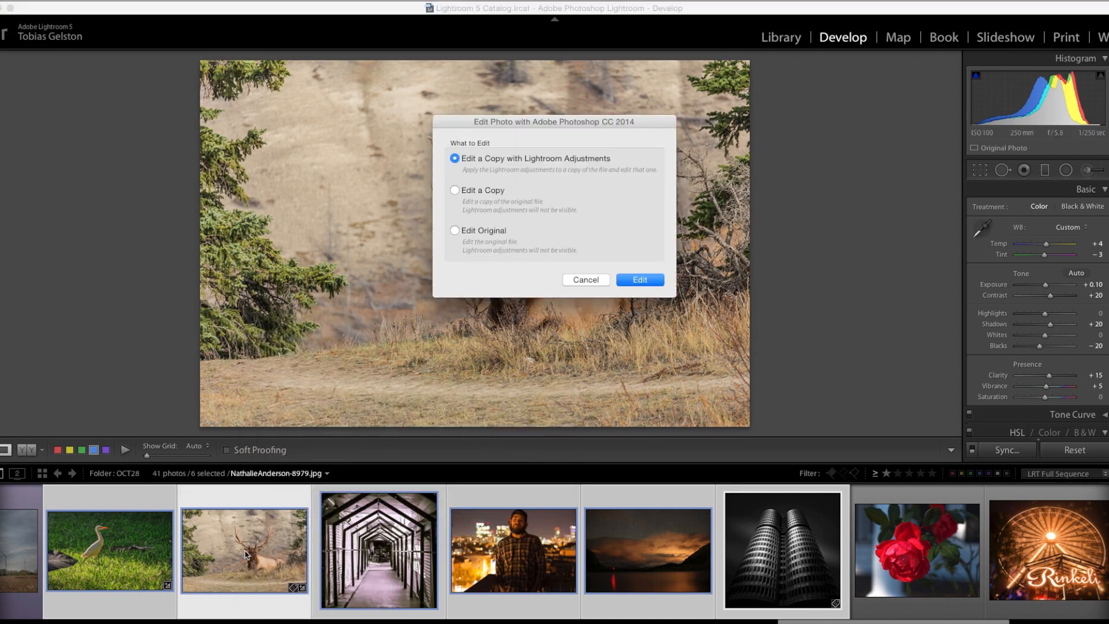
left_click(632, 277)
left_click(646, 216)
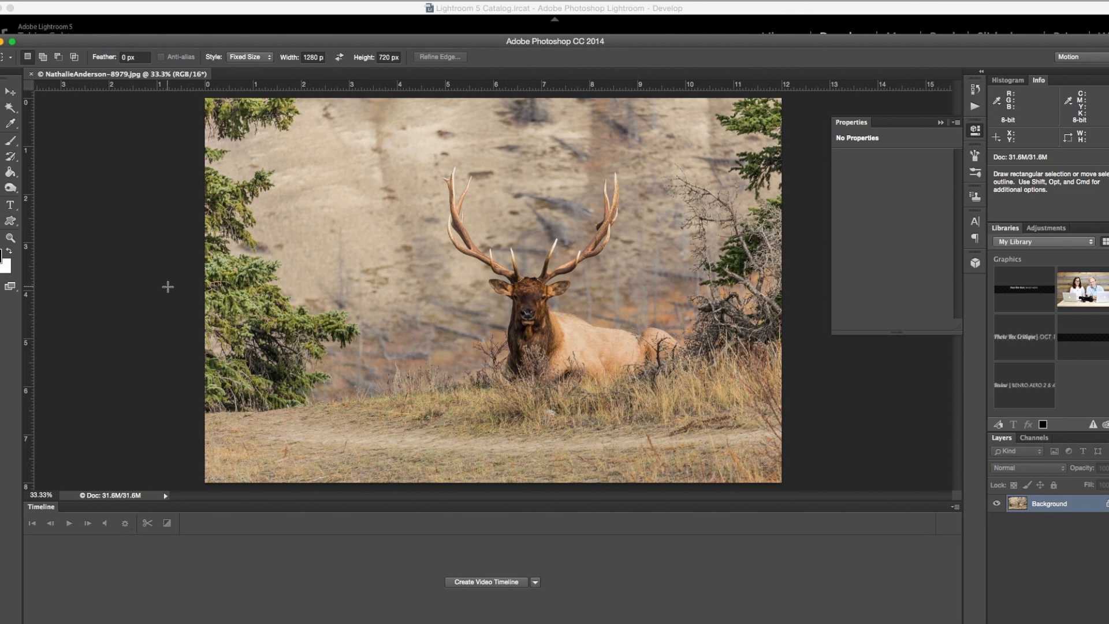
Step: Clone grass over the bare ground and path near the elk photo's lower-right edge, using the Clone Stamp Tool with a 400-pixel brush
left_click(15, 169)
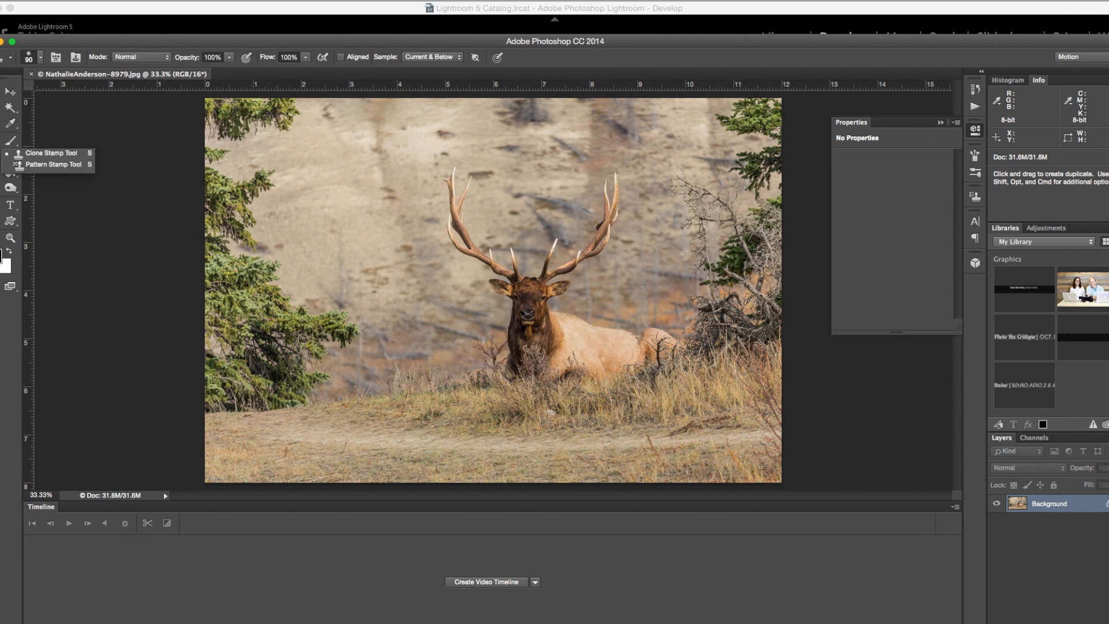
left_click(46, 154)
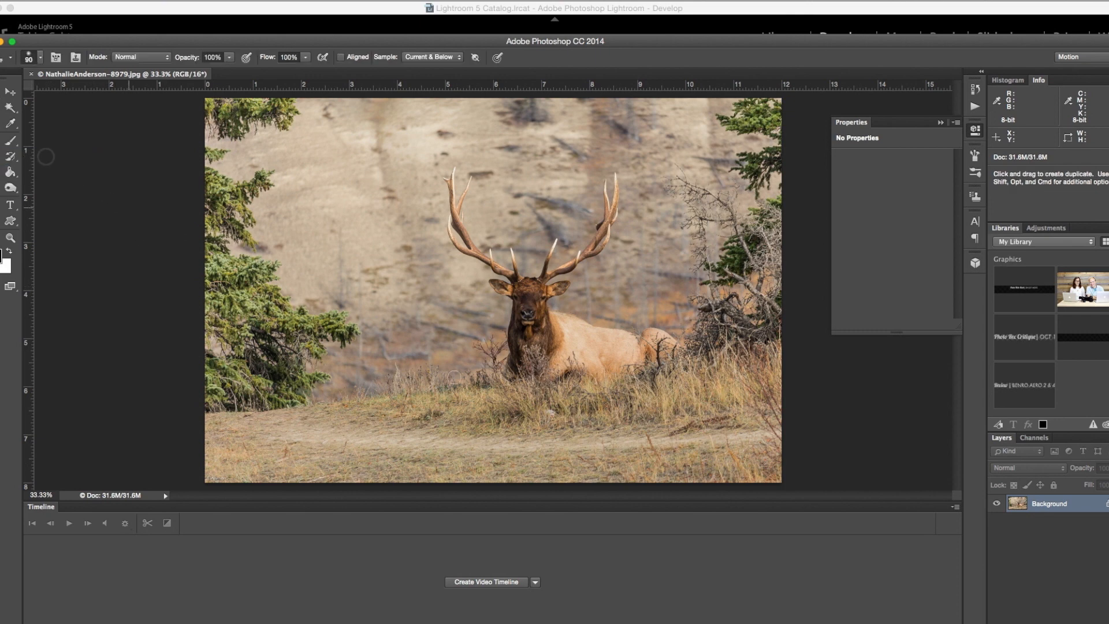
key("bracketright")
key("bracketright")
key("bracketright")
key("bracketright")
key("bracketright")
key("bracketright")
key("bracketright")
key("bracketright")
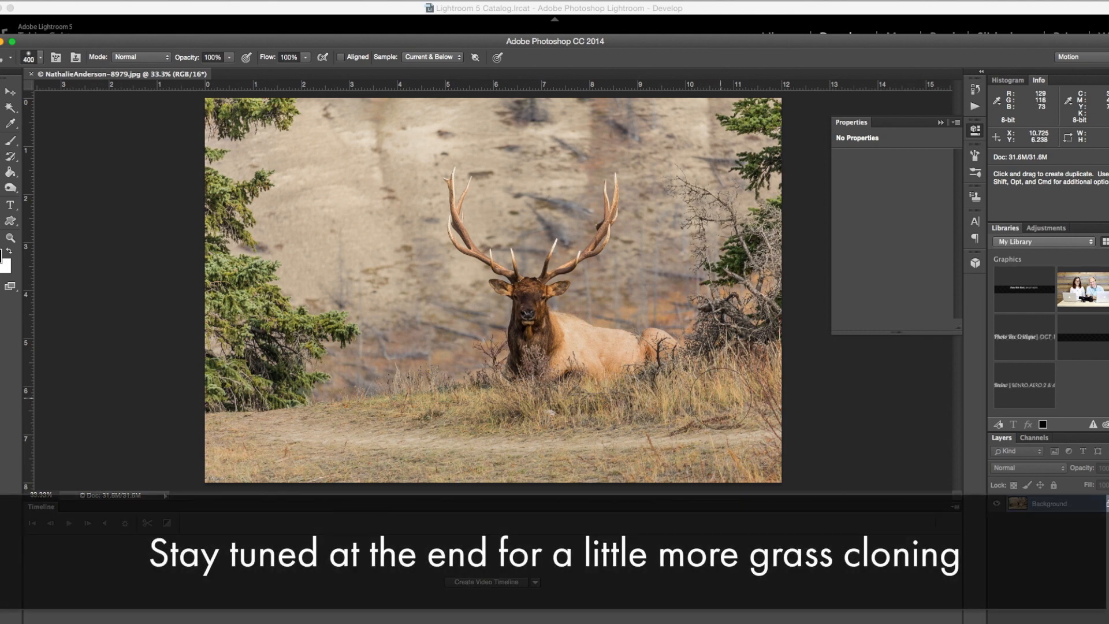
left_click(743, 396, "alt")
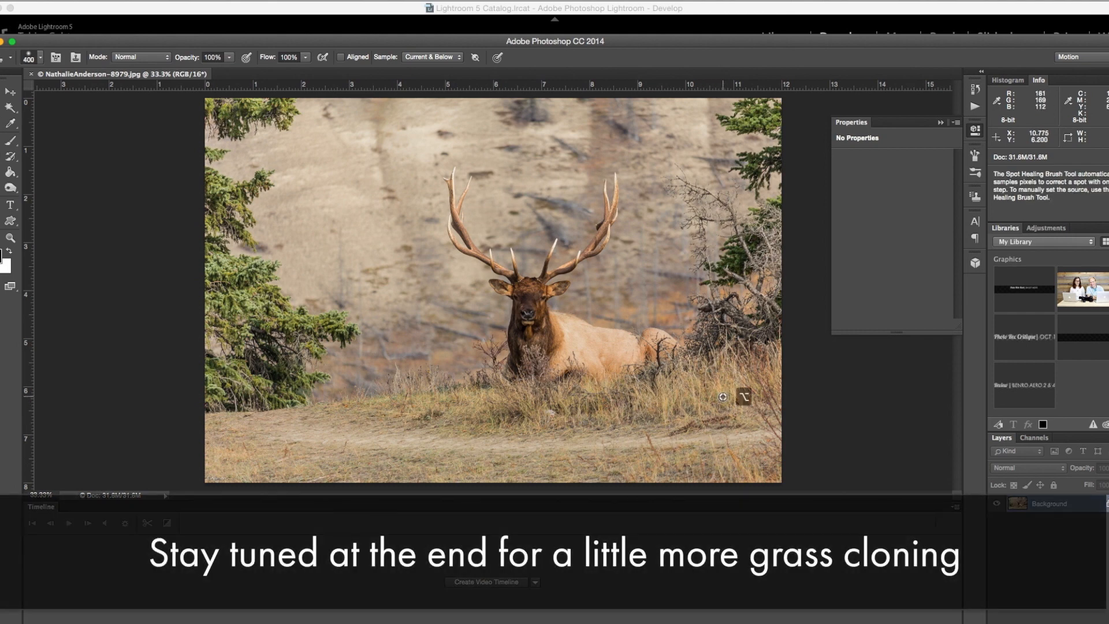
left_click(737, 428)
left_click(720, 430)
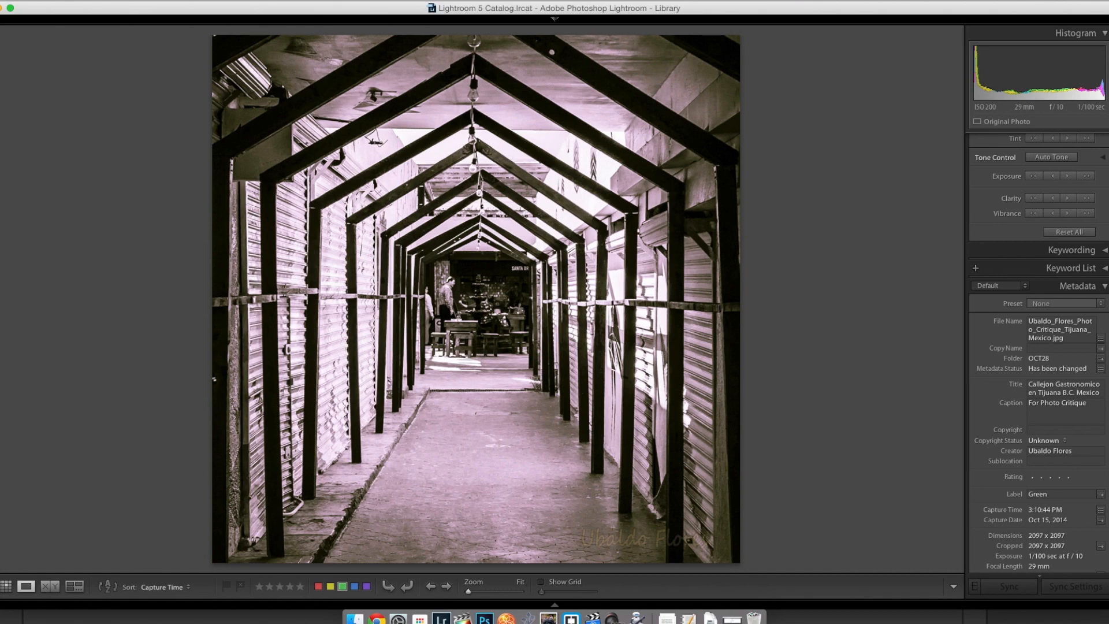
Step: Back in Lightroom, inspect the far end of the alley photo up close and apply a B&W Contrast preset from Lightroom B&W Presets
left_click(536, 314)
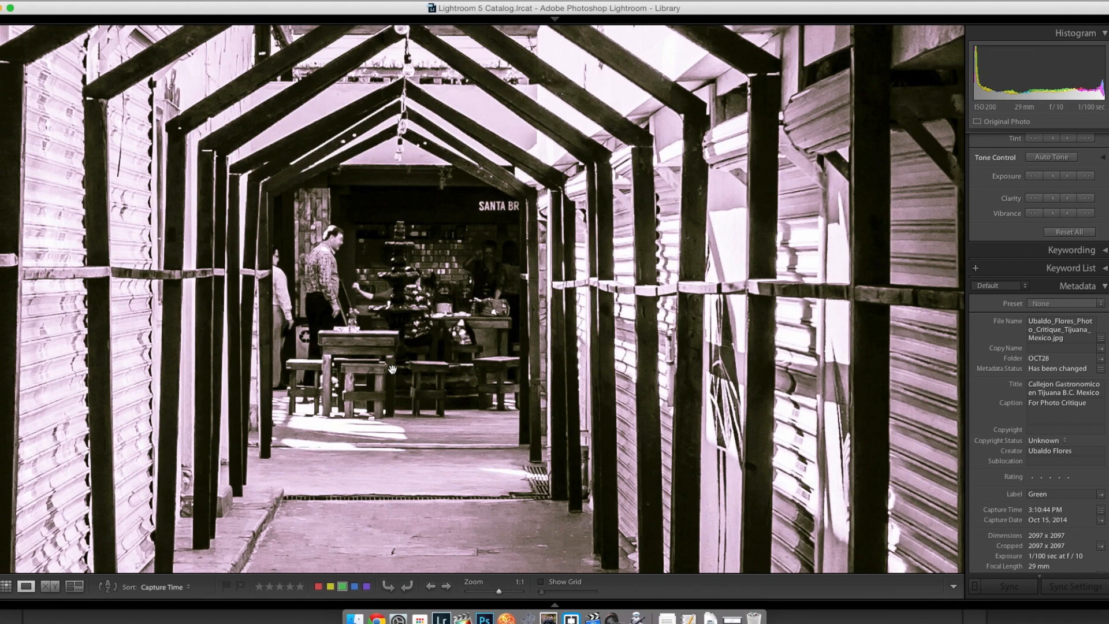
left_click(399, 327)
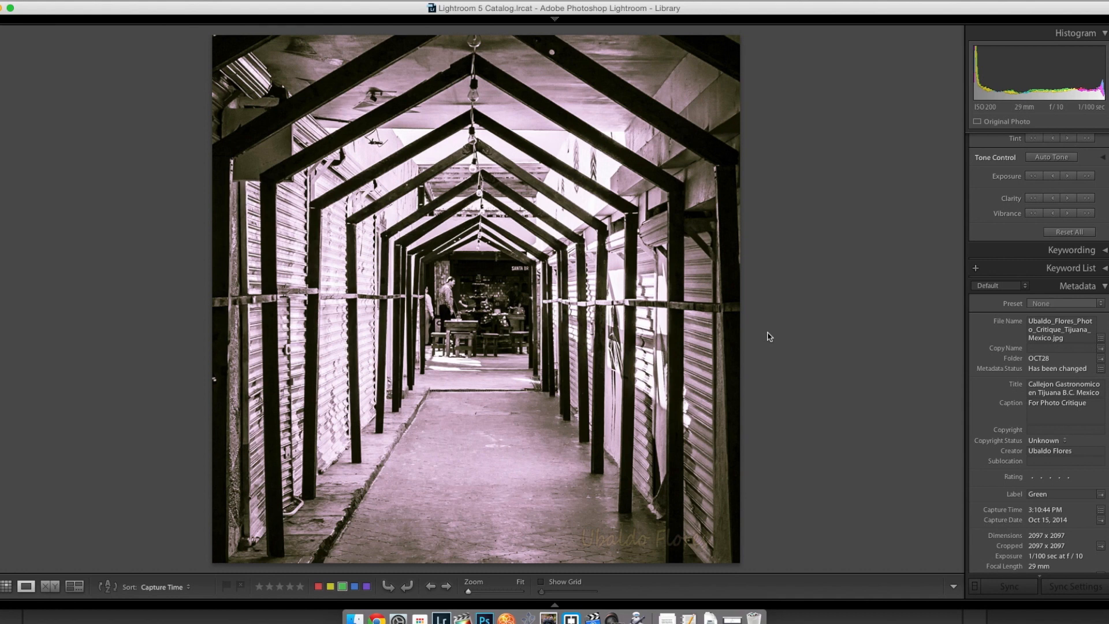
scroll(976, 306, "up", 3)
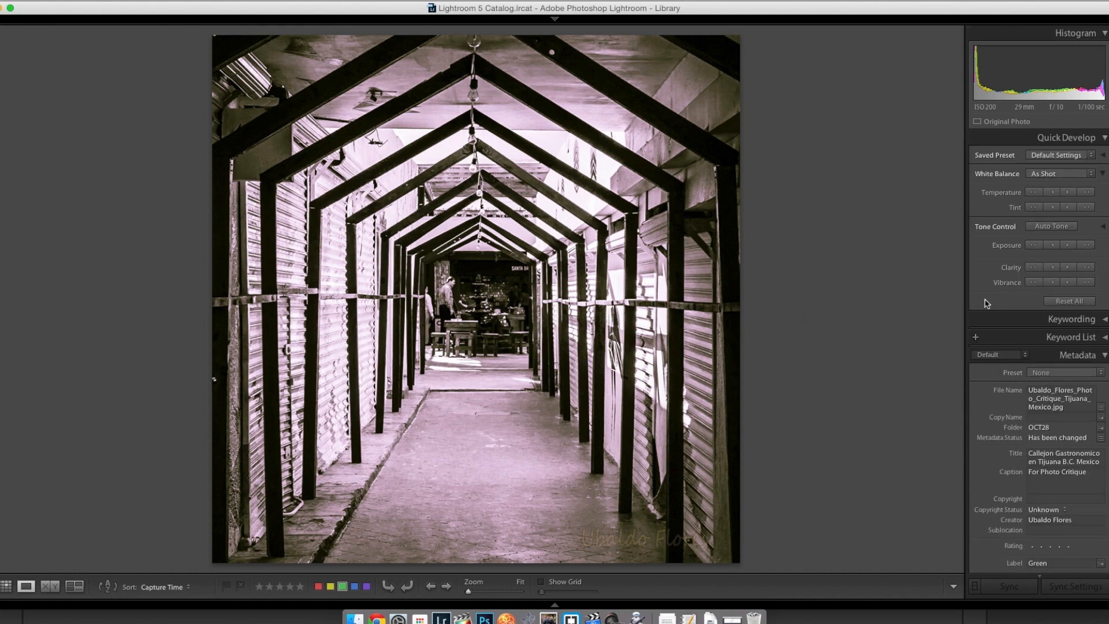
left_click(1090, 155)
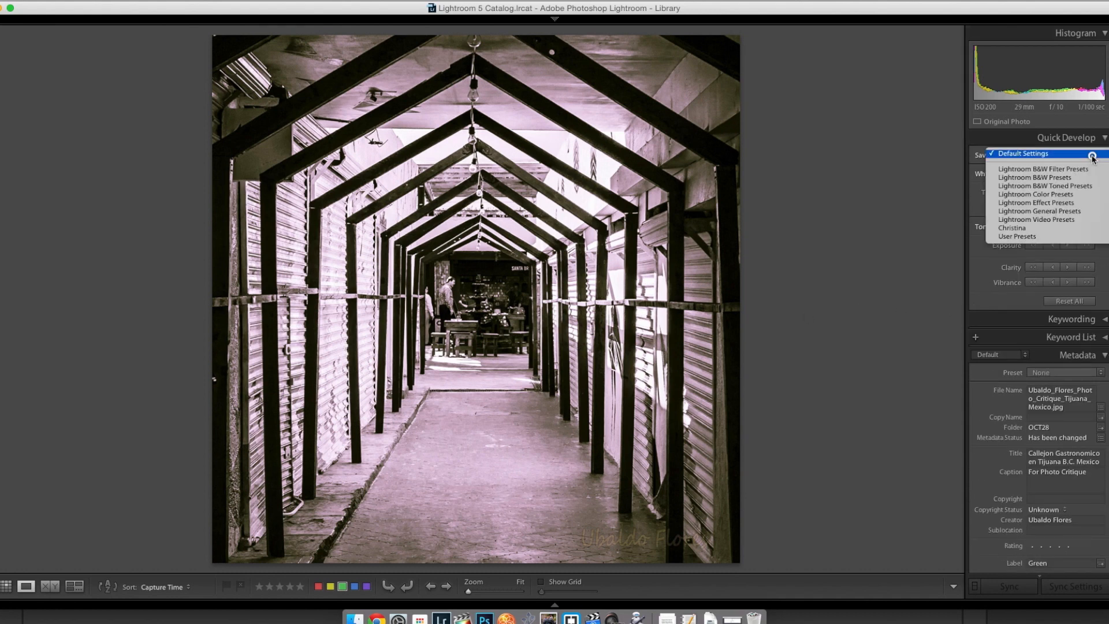
mouse_move(1093, 178)
left_click(947, 177)
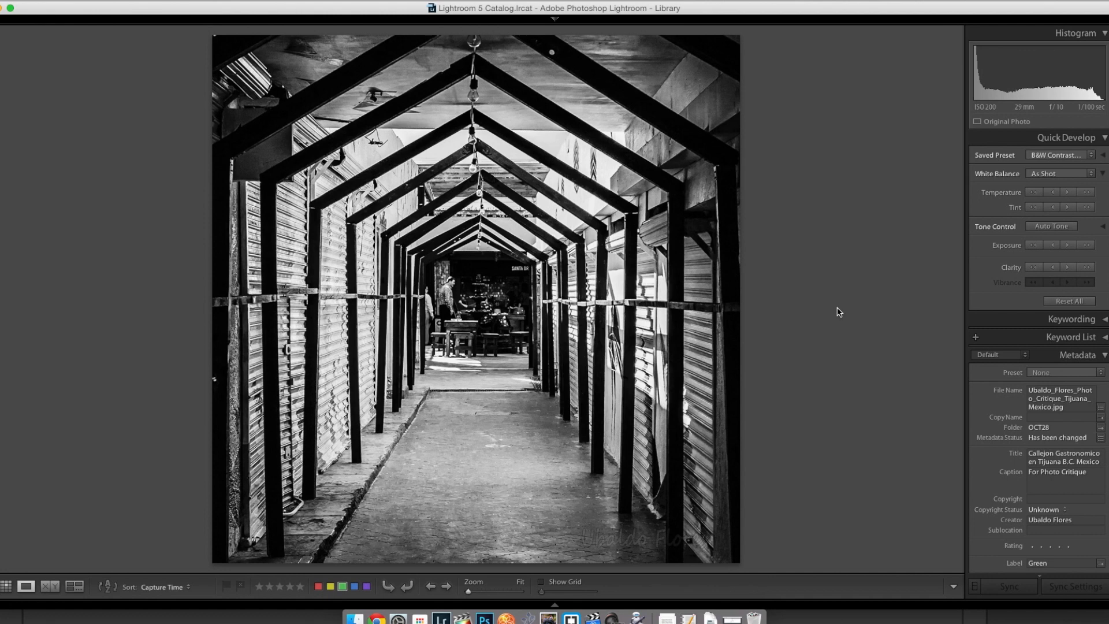
Step: Move on to the night portrait of the bearded man, looking briefly at the photos on either side of it
key("Right")
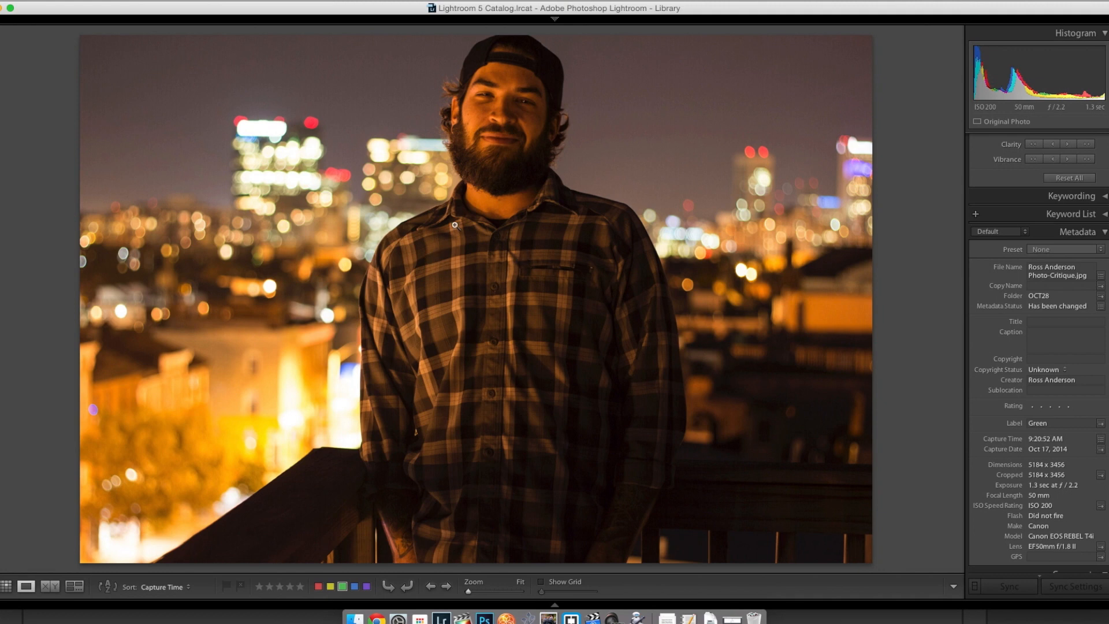
key("Right")
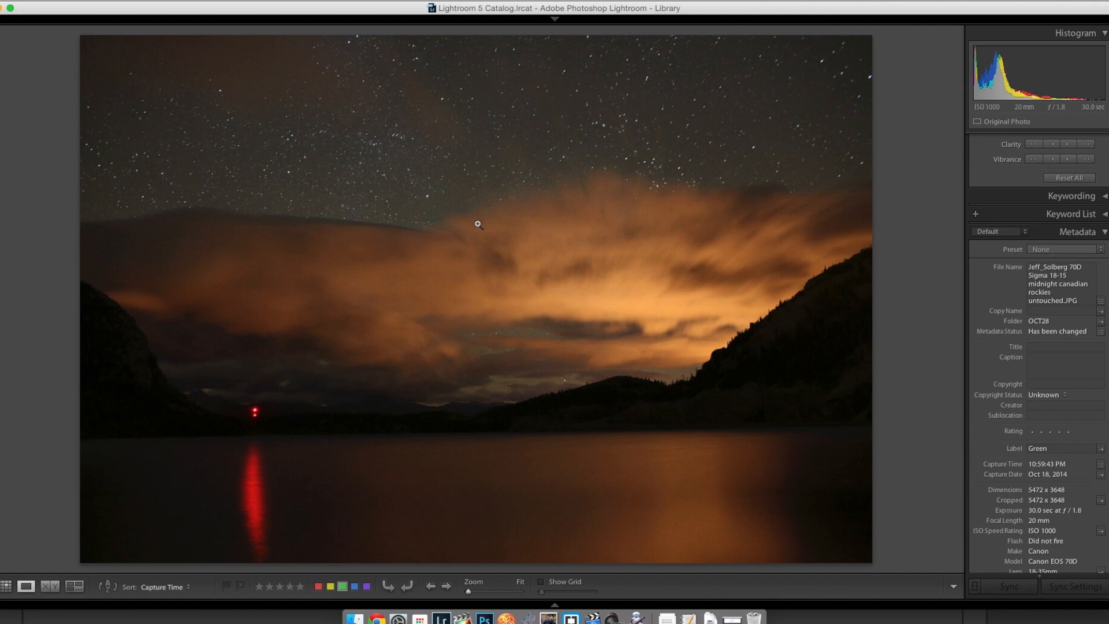
key("Left")
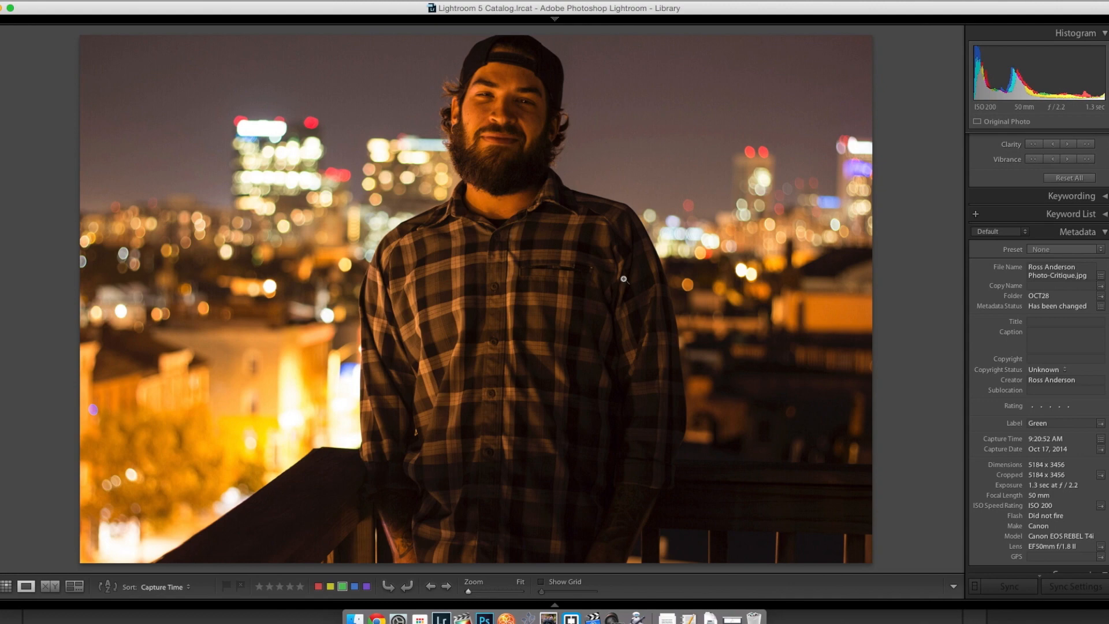
key("Left")
key("Right")
Step: Examine the bearded man's eyes, face and beard at 1:1, comparing the close-up with the whole portrait
left_click(471, 130)
left_click_drag(522, 101, 470, 240)
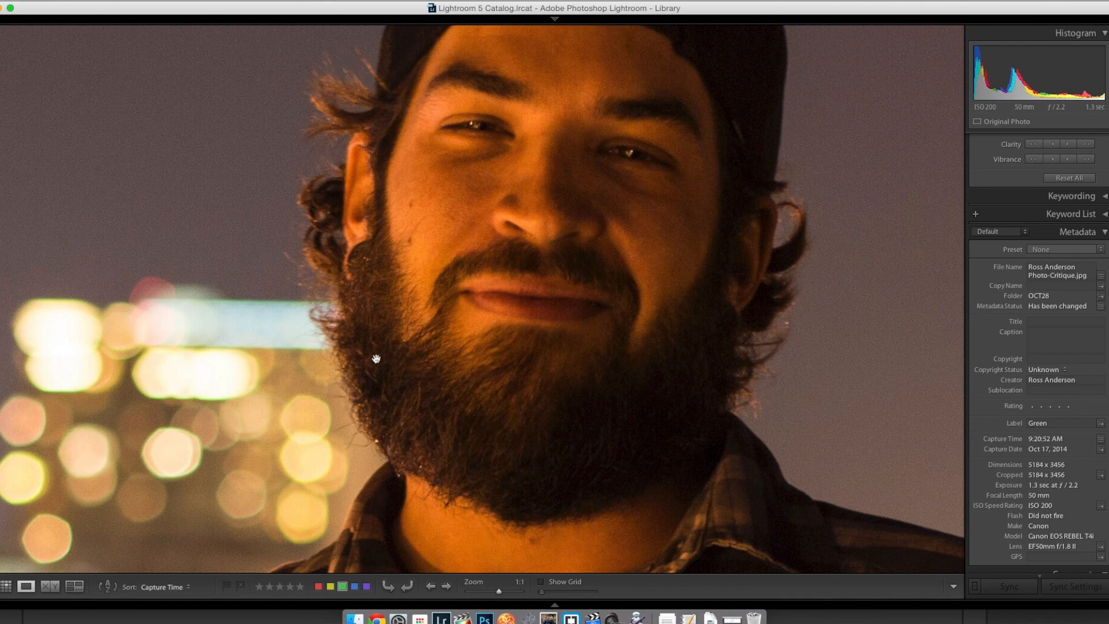
left_click(416, 364)
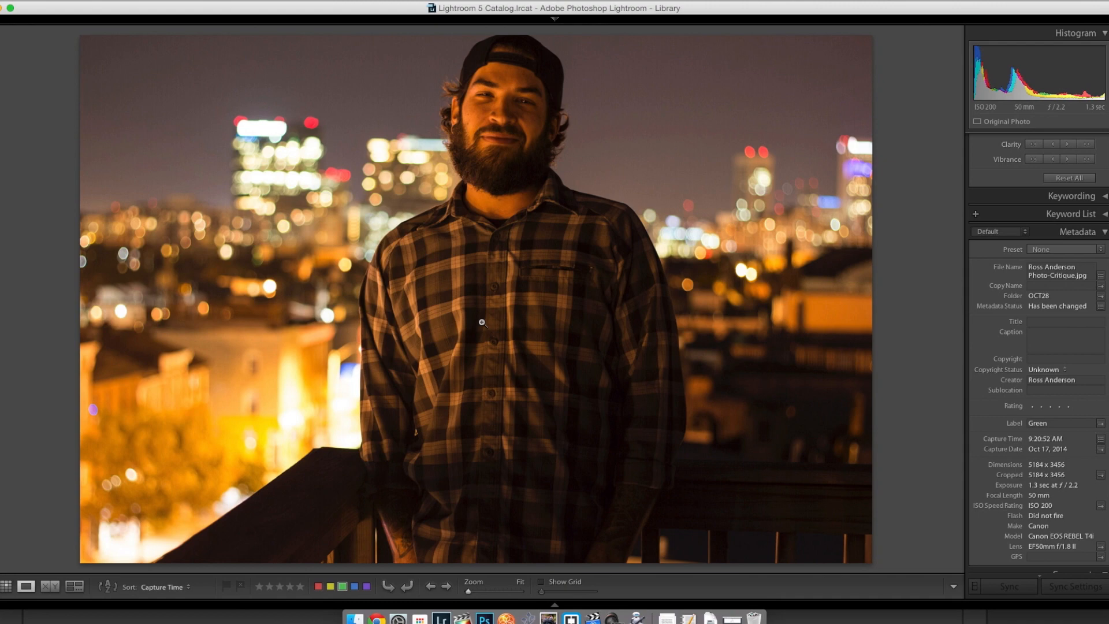
left_click(492, 92)
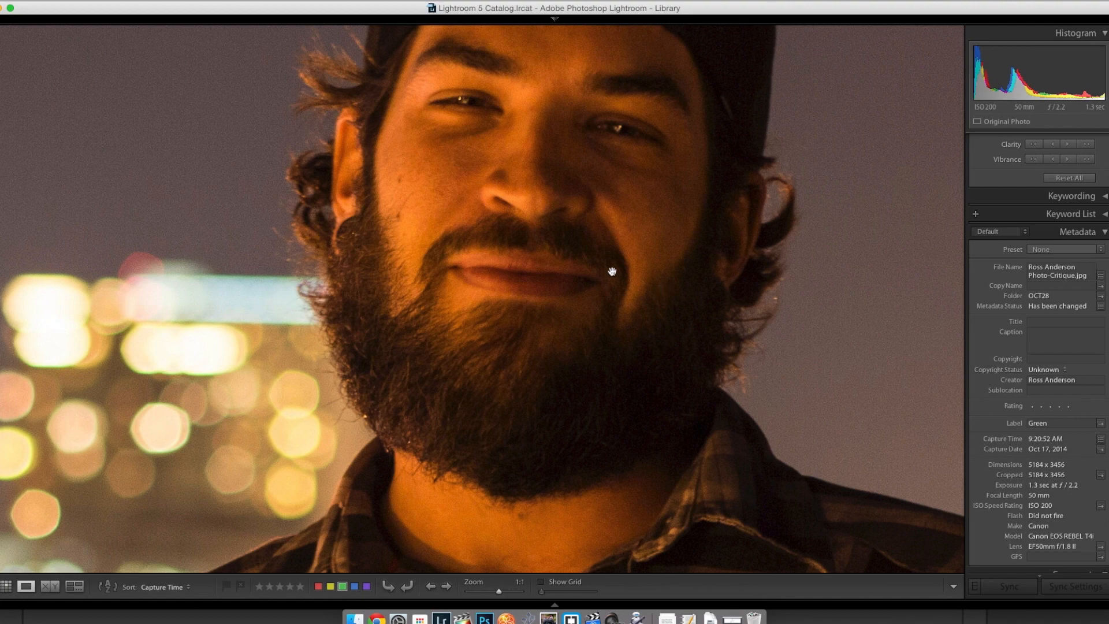
left_click(610, 137)
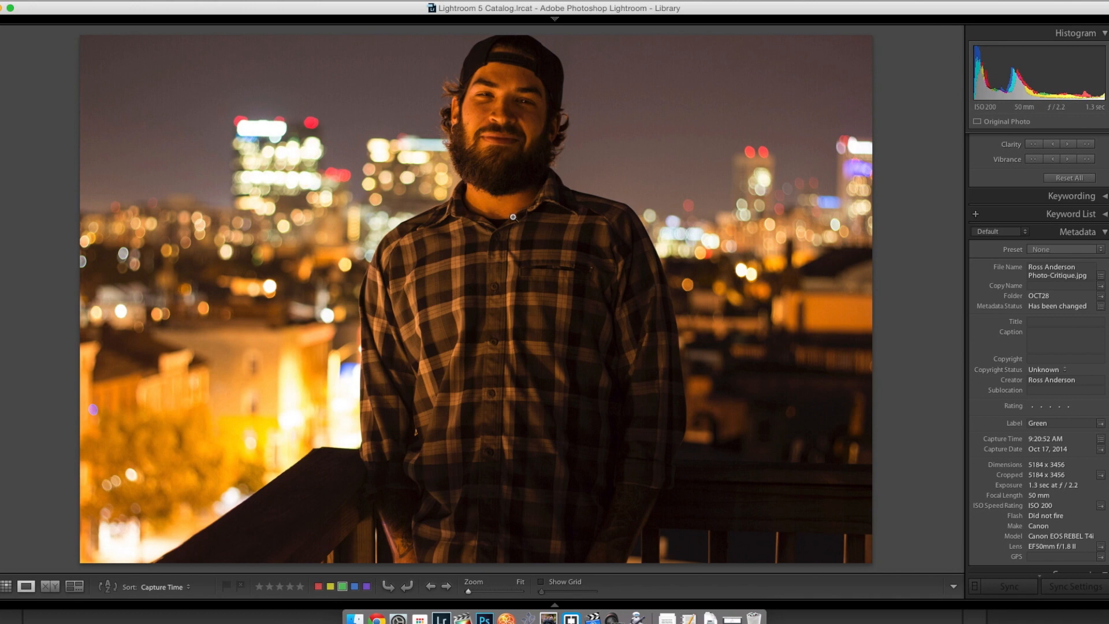
left_click(510, 105)
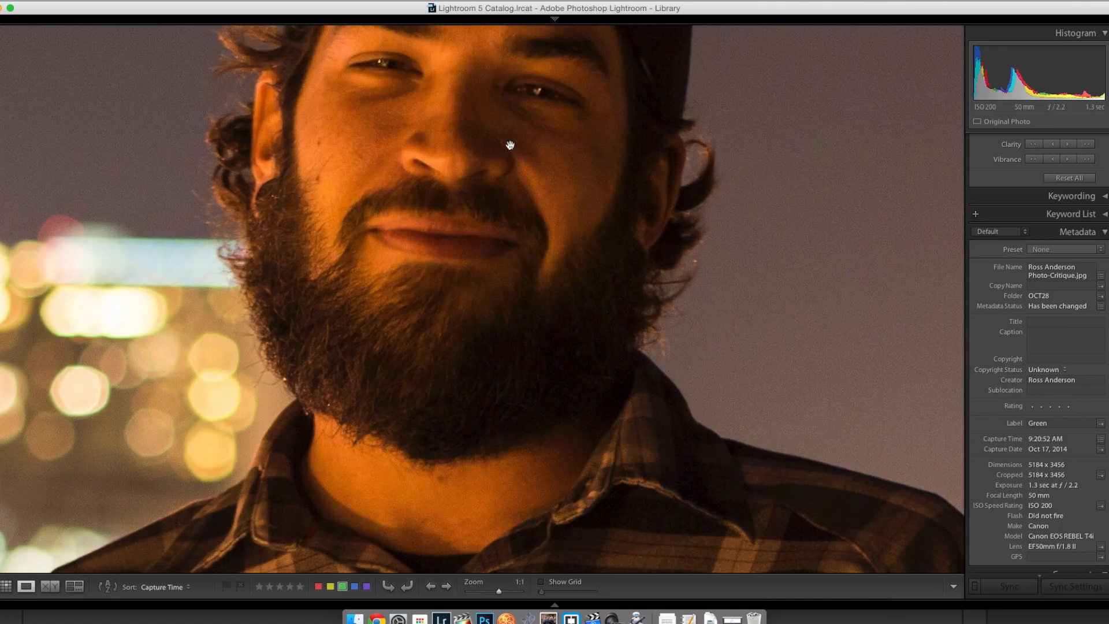
left_click_drag(510, 145, 503, 168)
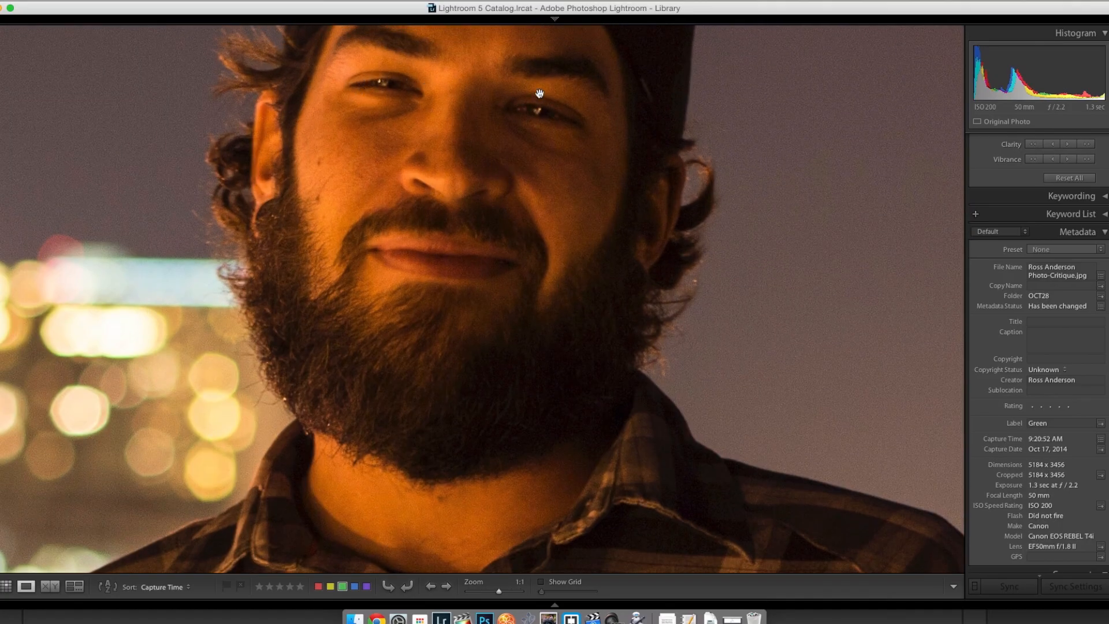
left_click(542, 234)
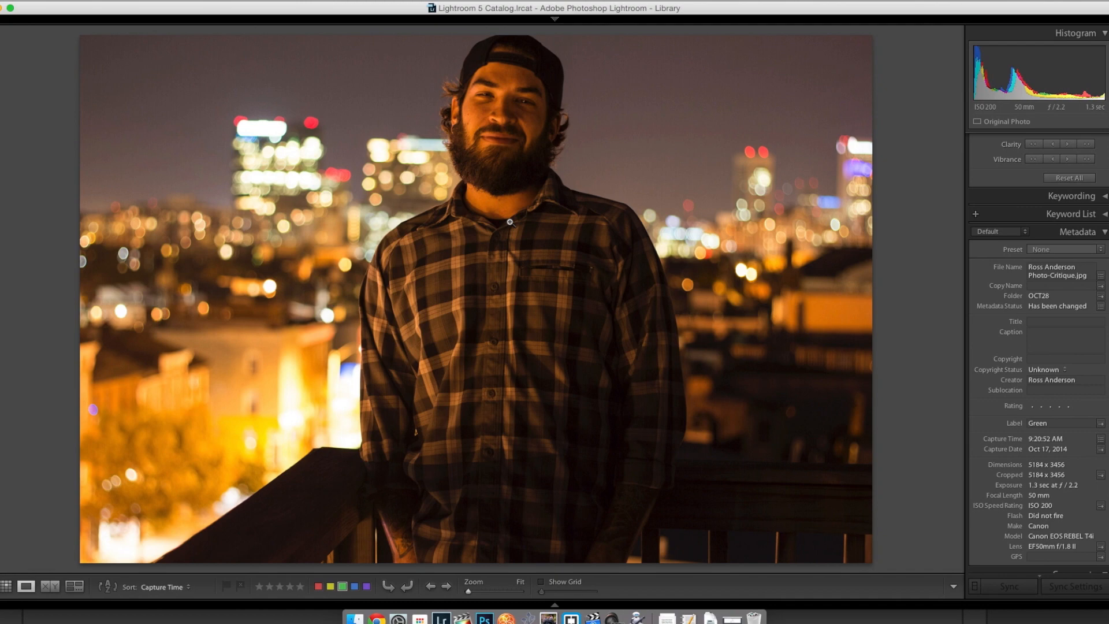
left_click(456, 140)
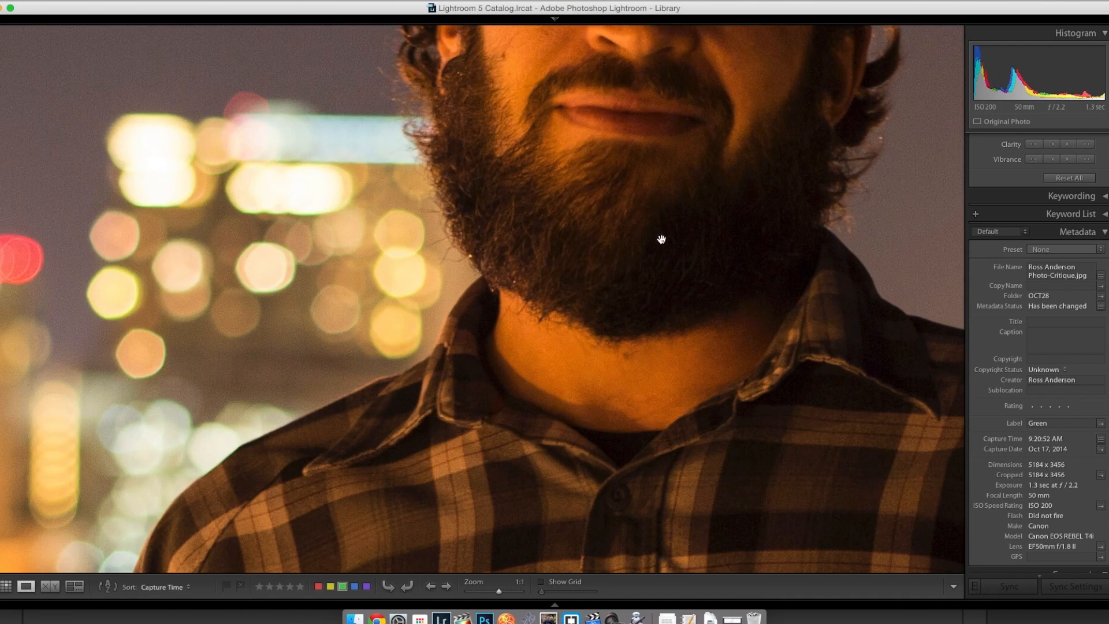
left_click_drag(584, 223, 624, 438)
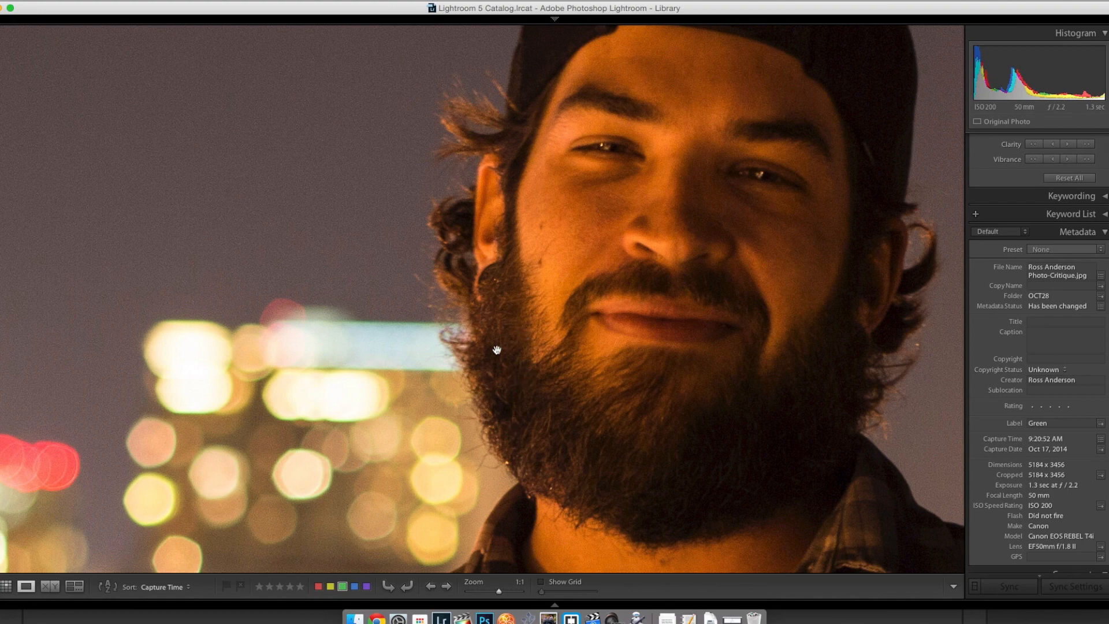
left_click(504, 422)
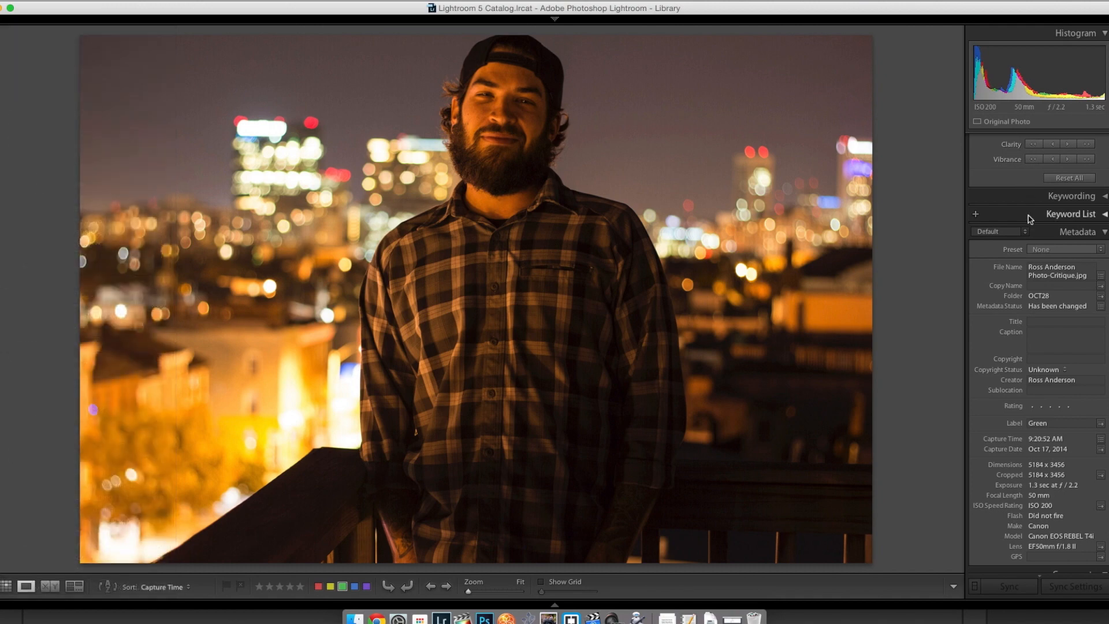
Step: Open the night portrait in the Develop module and sharpen it with Amount 51, Radius 1.2, Detail 57 and Masking 40
scroll(1040, 148, "up", 4)
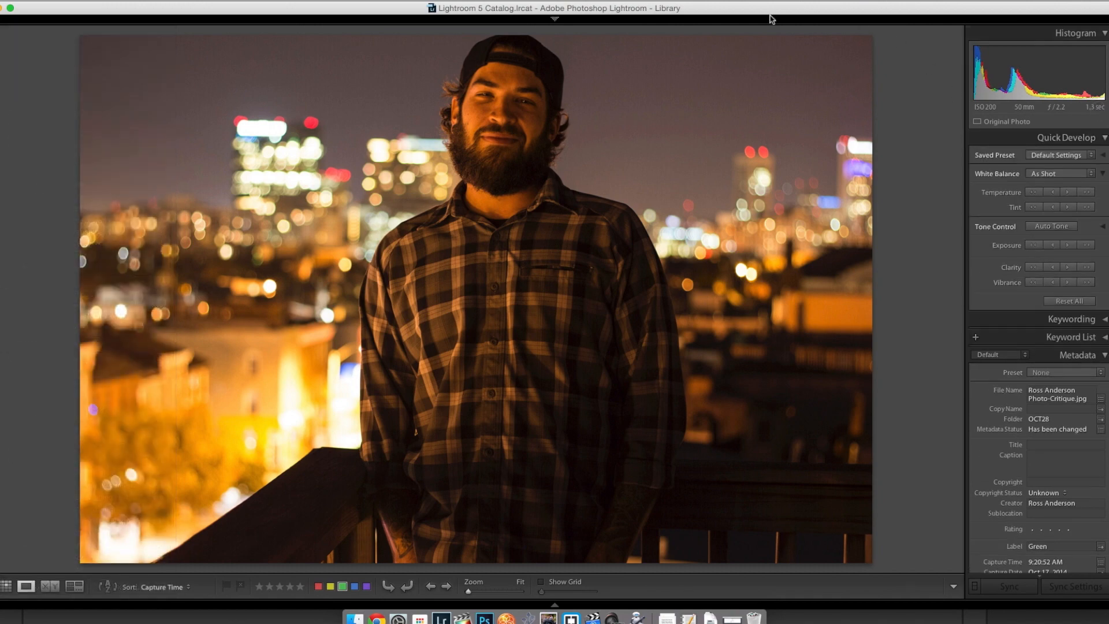
mouse_move(775, 34)
left_click(844, 37)
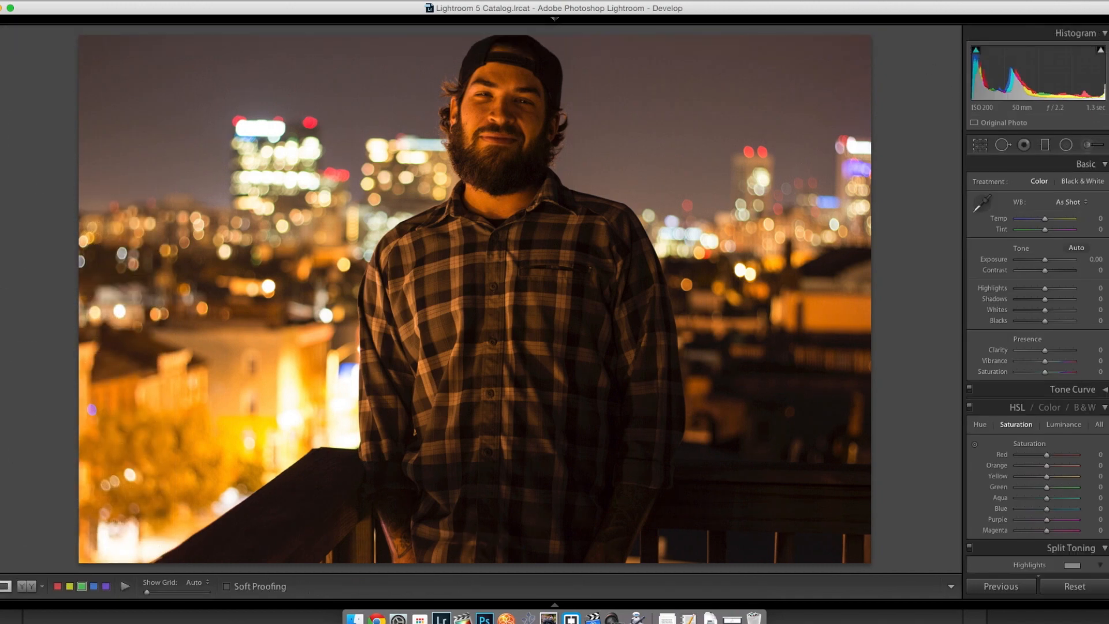
scroll(1040, 347, "down", 10)
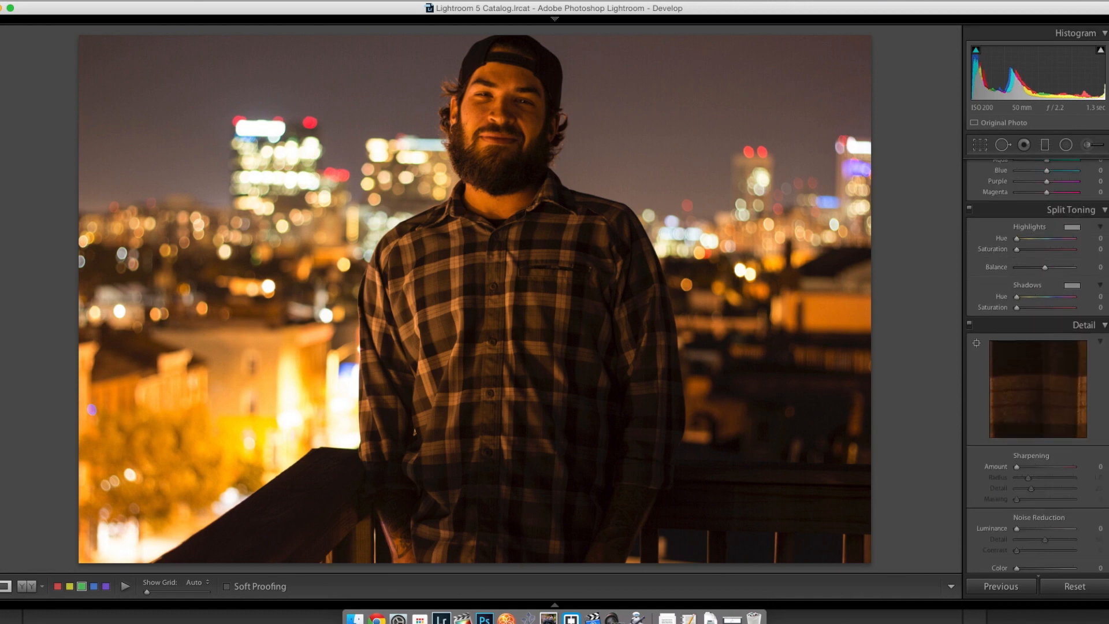
left_click_drag(1027, 424, 1036, 426)
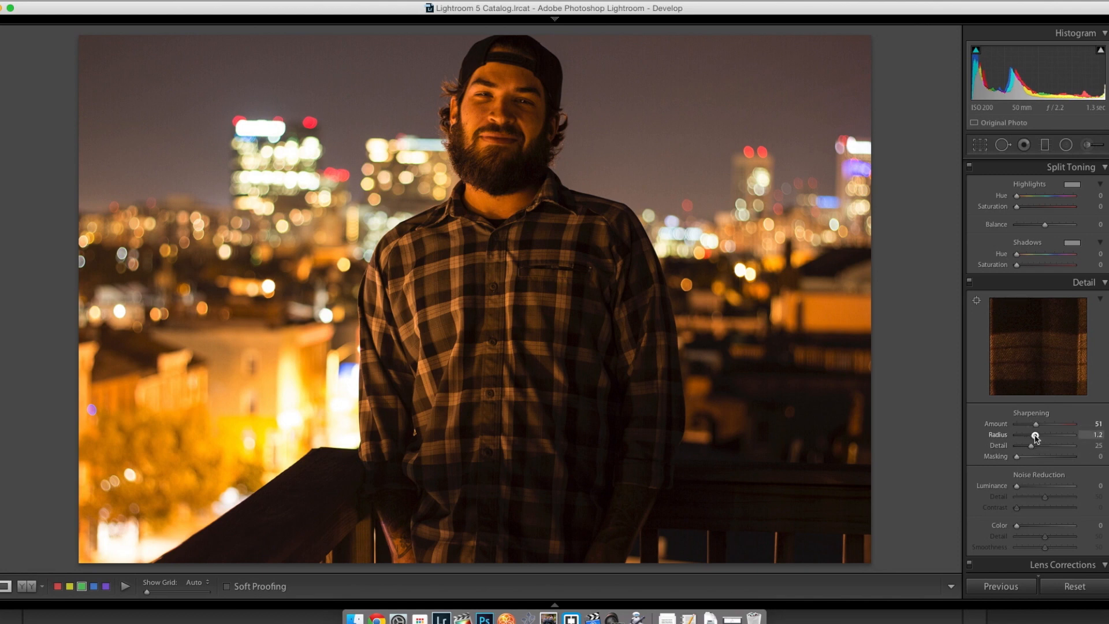
left_click_drag(1032, 437, 1039, 459)
scroll(1039, 460, "up", 10)
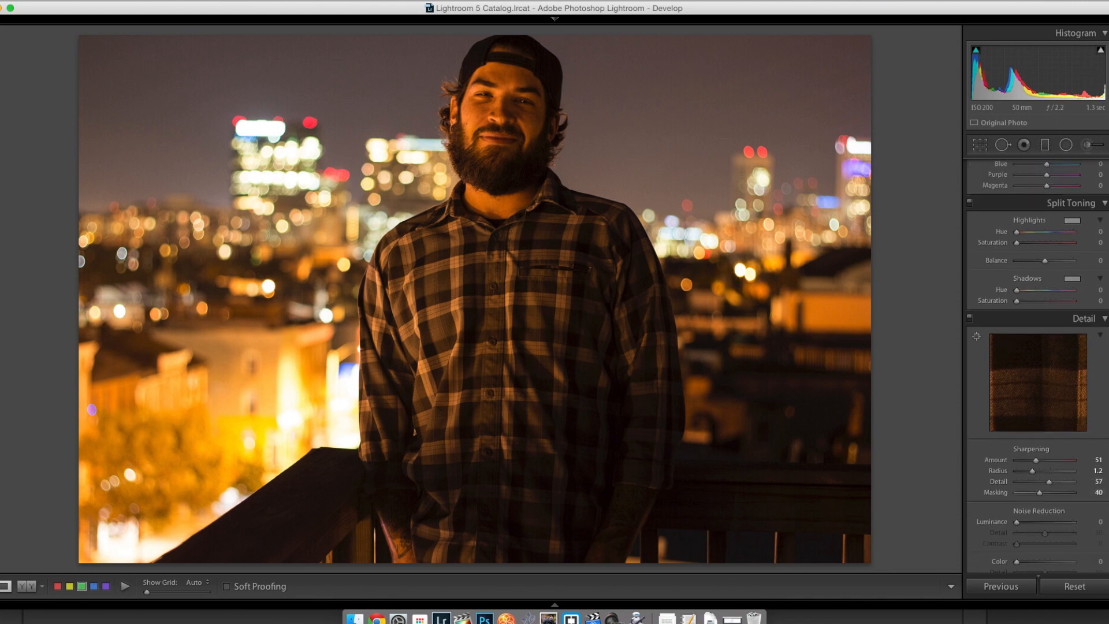
Step: Inspect the sharpened face up close, and review the whole portrait's framing with the crop overlay without cropping it
left_click(487, 79)
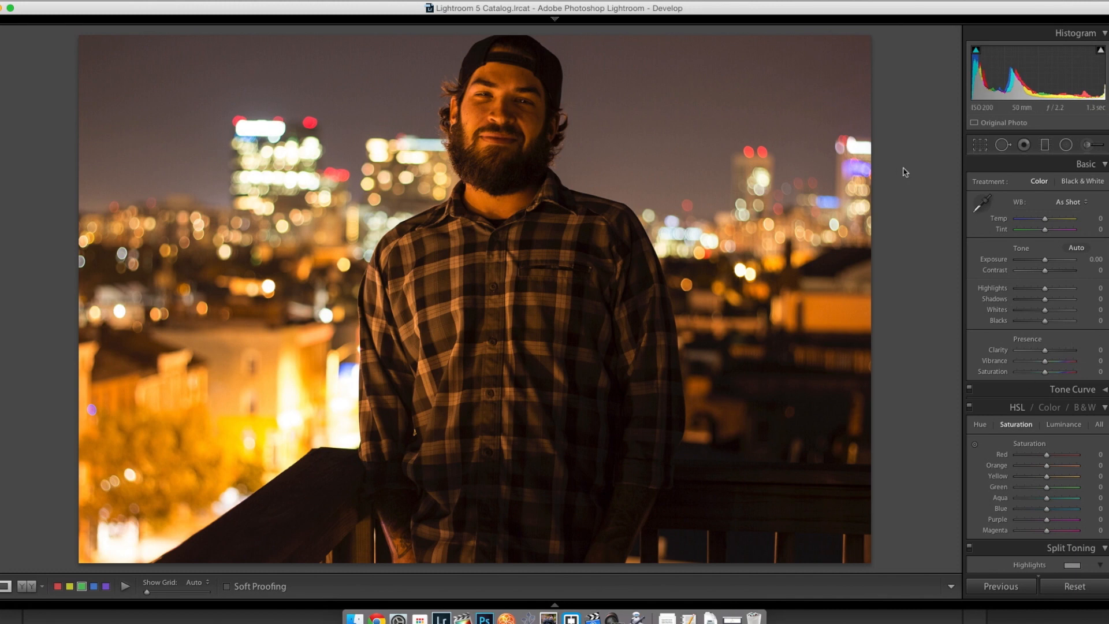
left_click(479, 90)
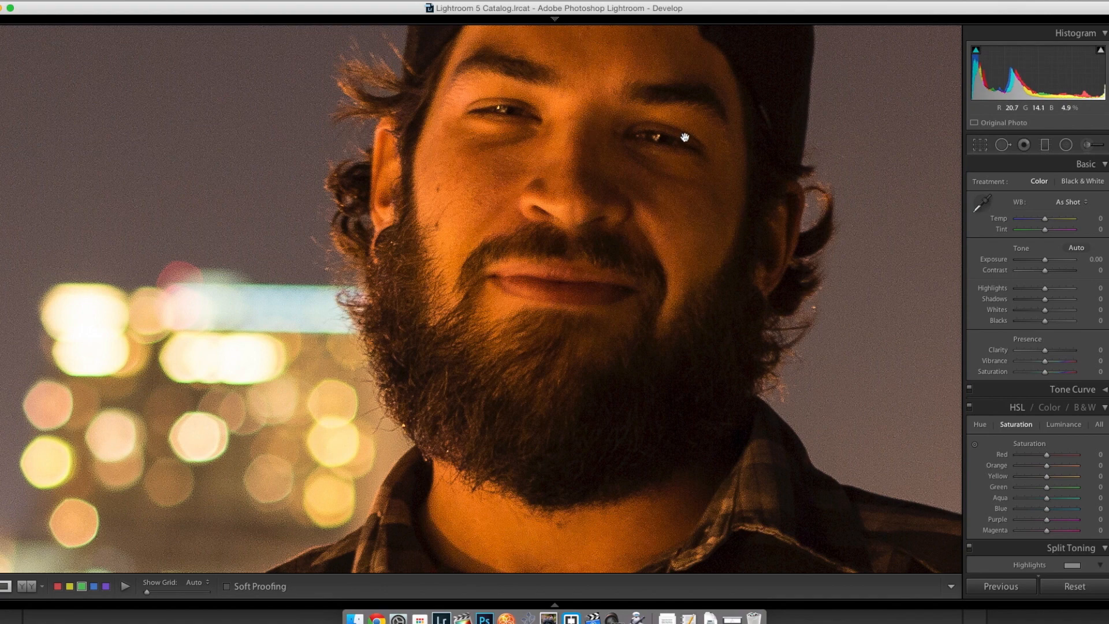
left_click(700, 172)
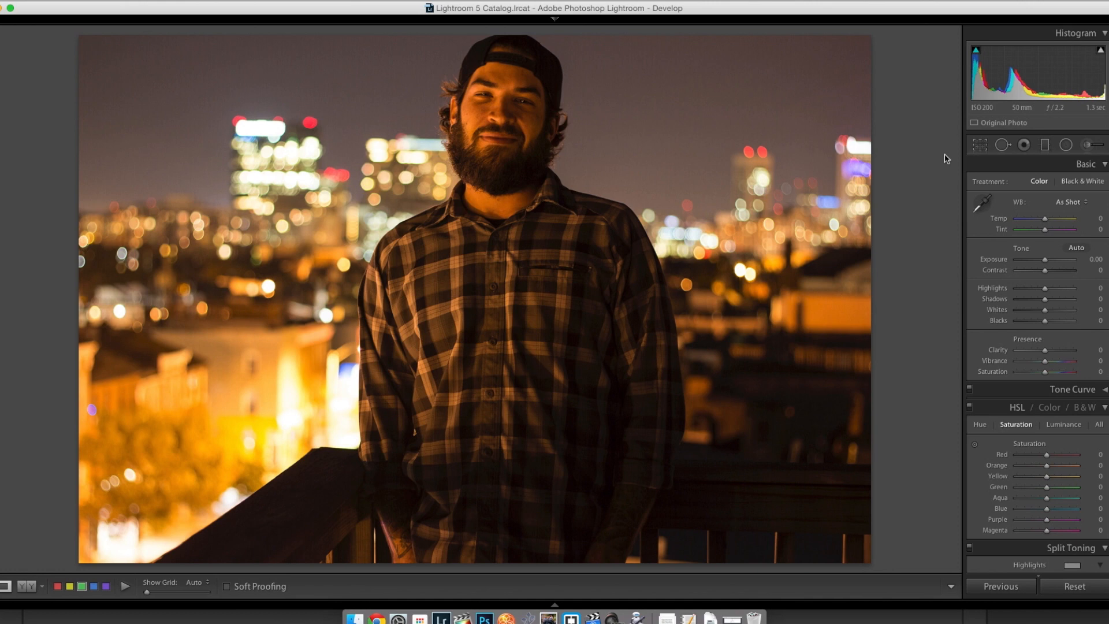
left_click(980, 145)
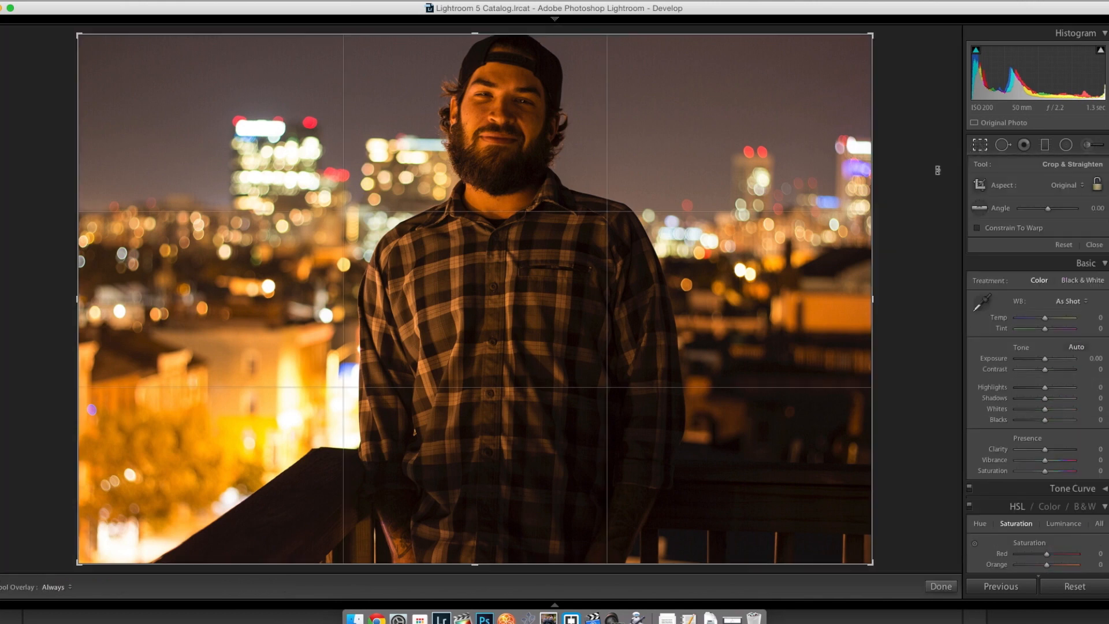
key("r")
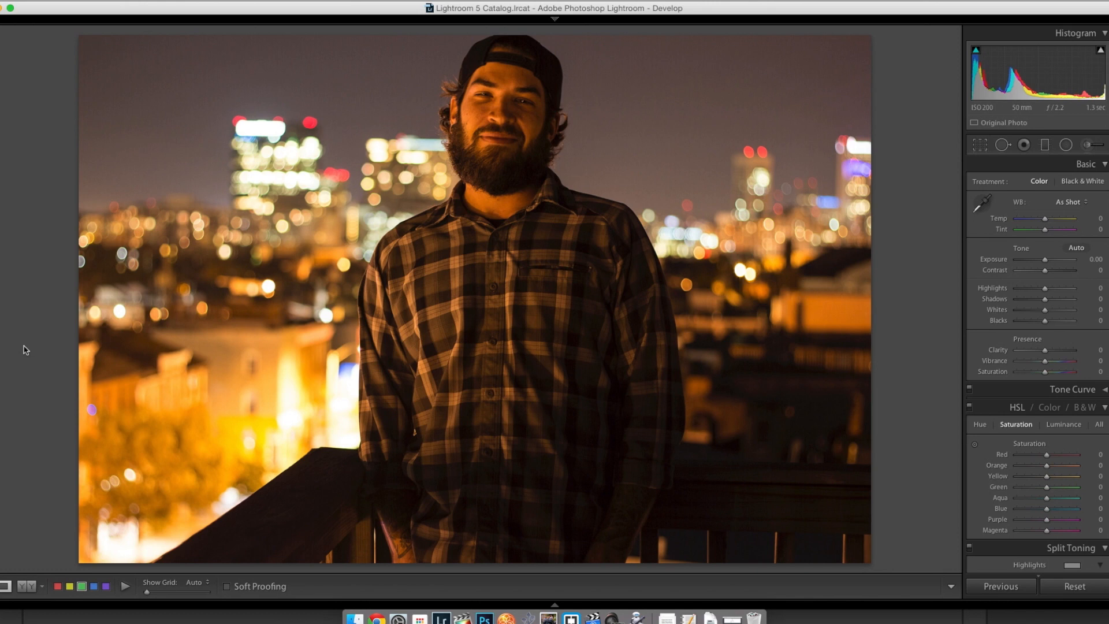
Step: Move on to the starry lake photo and show it in the Library module's Loupe view
key("Right")
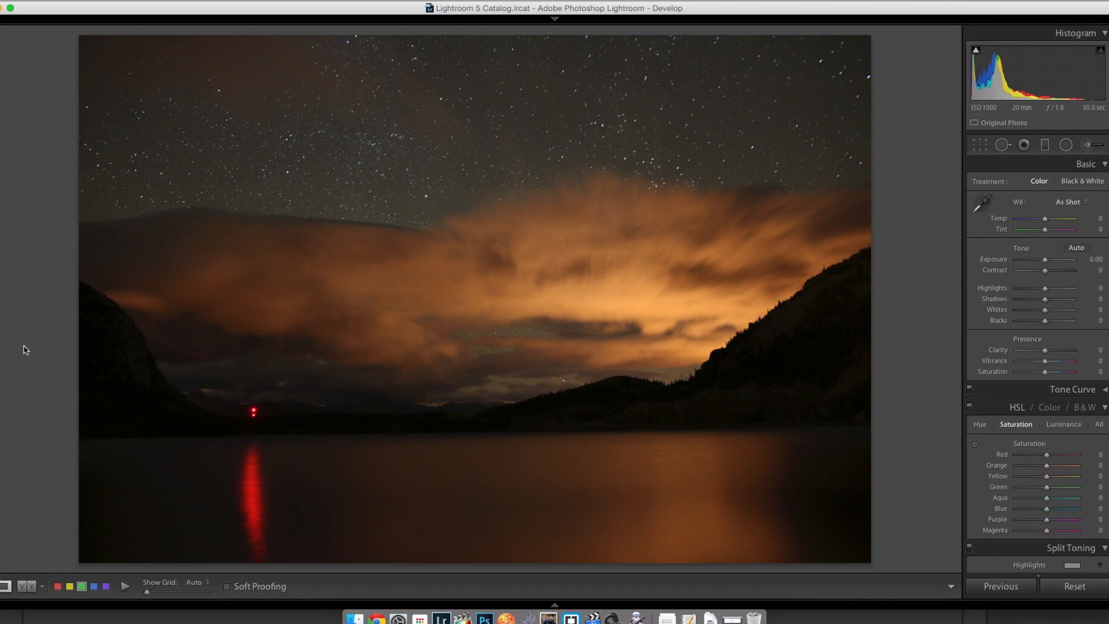
key("e")
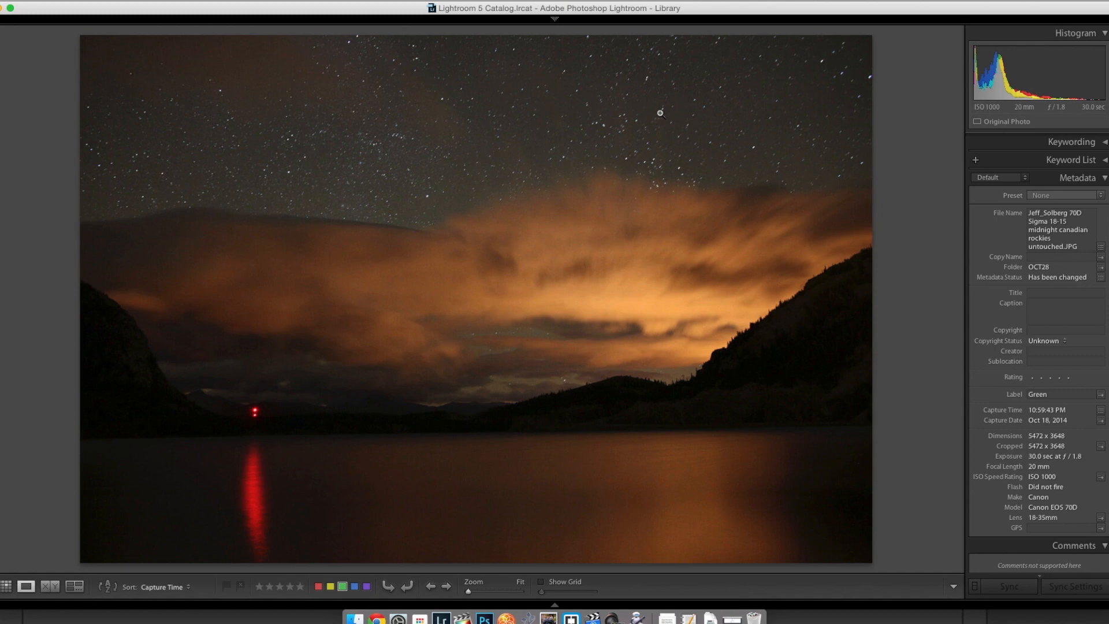
Step: Examine the stars and cloud edge of the lake photo at 1:1, covering the right and central sky
left_click(695, 118)
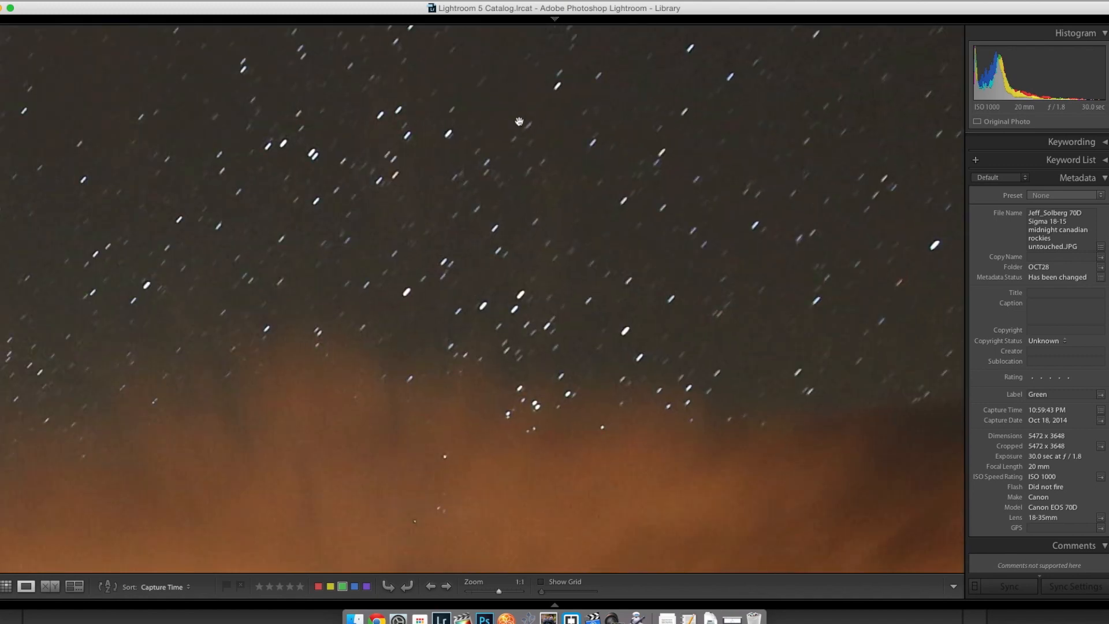
left_click_drag(183, 223, 871, 223)
left_click_drag(319, 298, 586, 173)
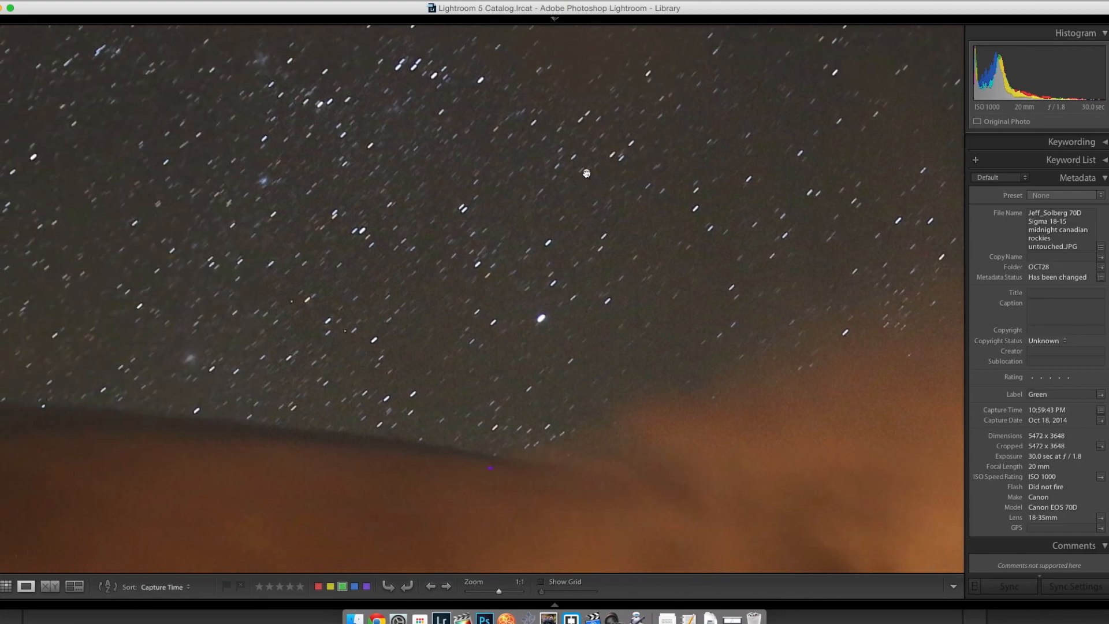
left_click(586, 173)
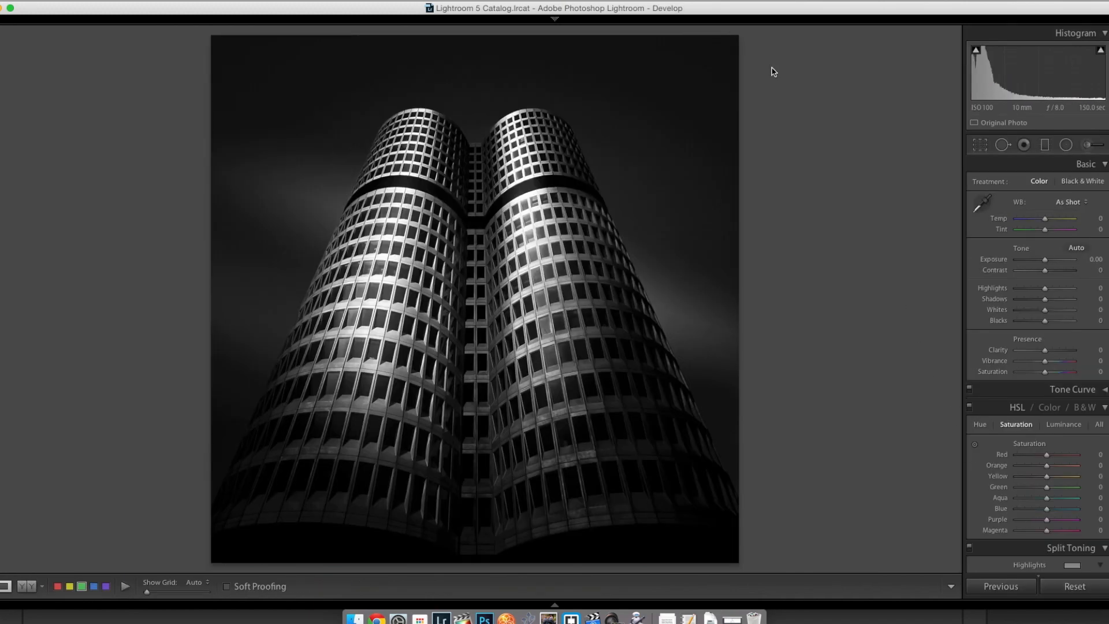
Step: Return to the Library module and open the elk photo in Photoshop CC 2014 as a copy with Lightroom adjustments
left_click(780, 37)
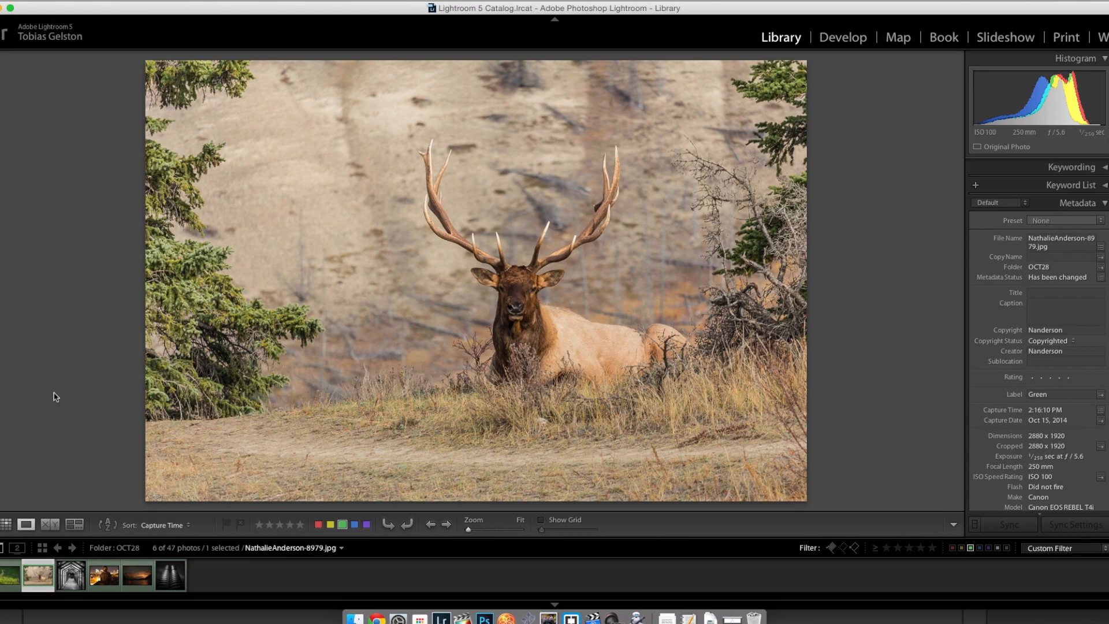
right_click(32, 572)
mouse_move(95, 391)
left_click(254, 391)
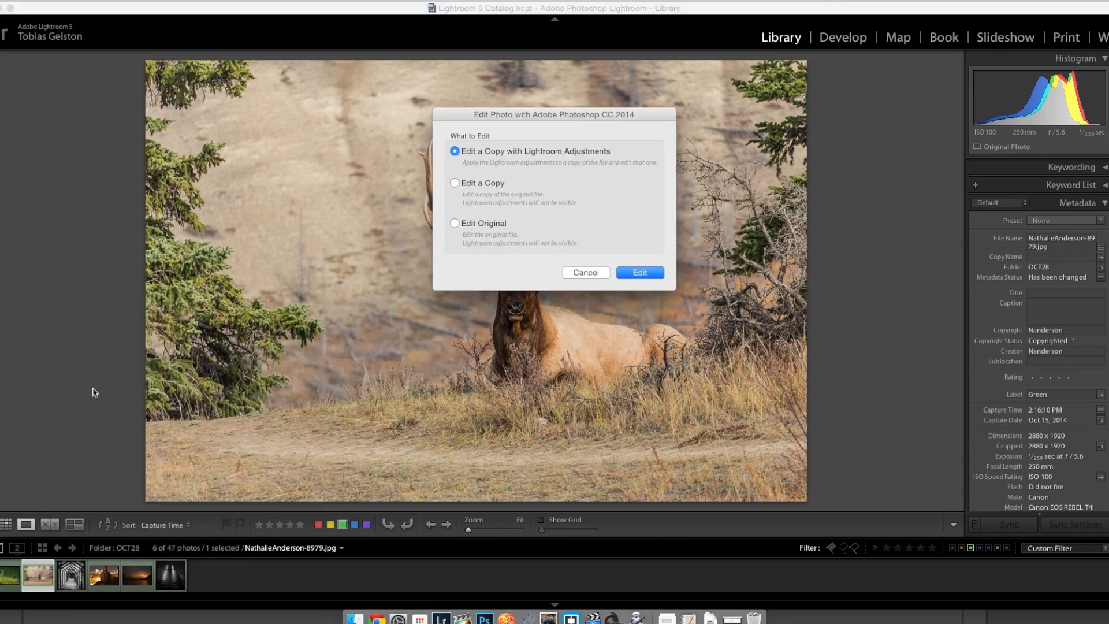
left_click(640, 272)
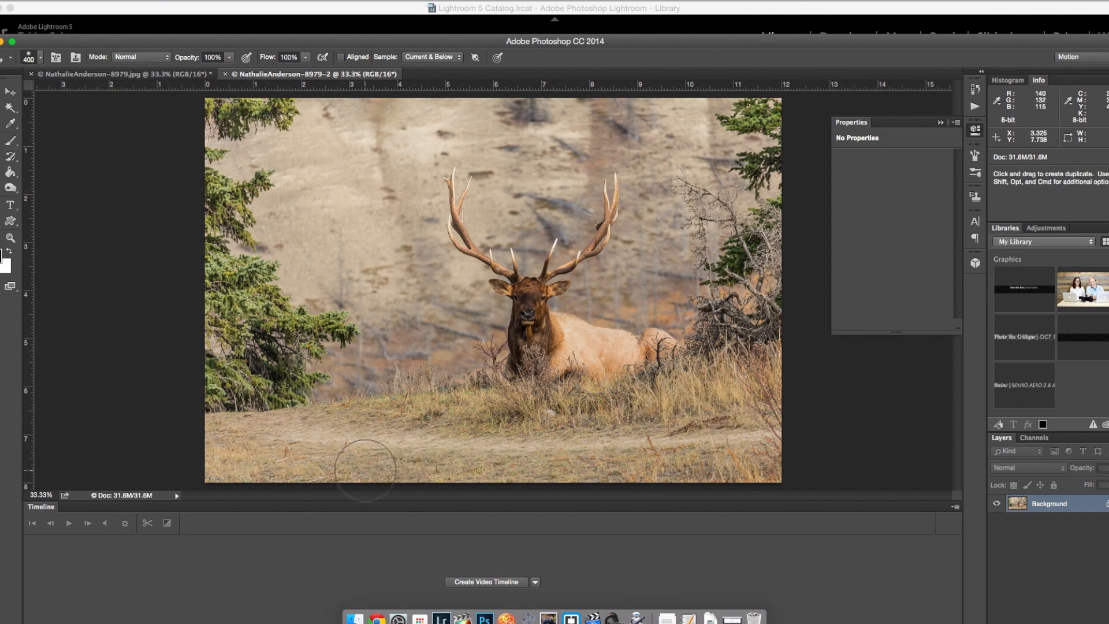
Step: Try to replace the dirt path below the elk with grass by filling a long freehand lasso selection around it
key("w")
mouse_move(283, 441)
left_mouse_down()
mouse_move(410, 436)
mouse_move(291, 445)
left_mouse_up()
right_click(446, 371)
left_click(471, 525)
left_click(638, 226)
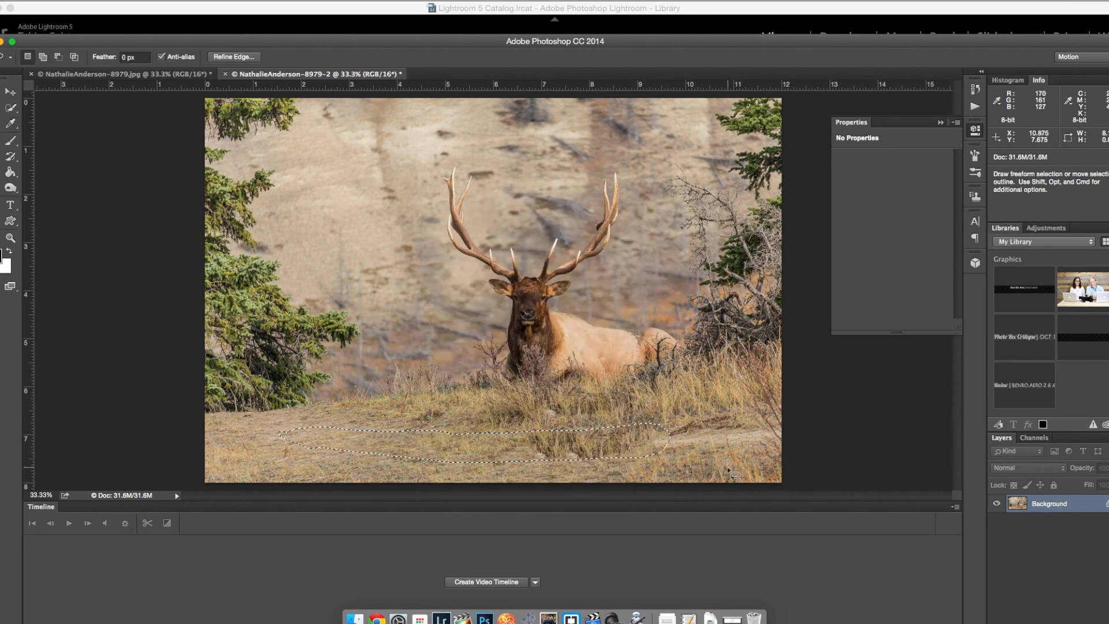
Step: Try filling a shorter lasso selection around only the left stretch of the dirt path, and clear the selection
key("super+d")
mouse_move(425, 464)
left_mouse_down()
mouse_move(423, 431)
mouse_move(425, 466)
left_mouse_up()
right_click(430, 448)
left_click(456, 525)
left_click(638, 226)
key("super+d")
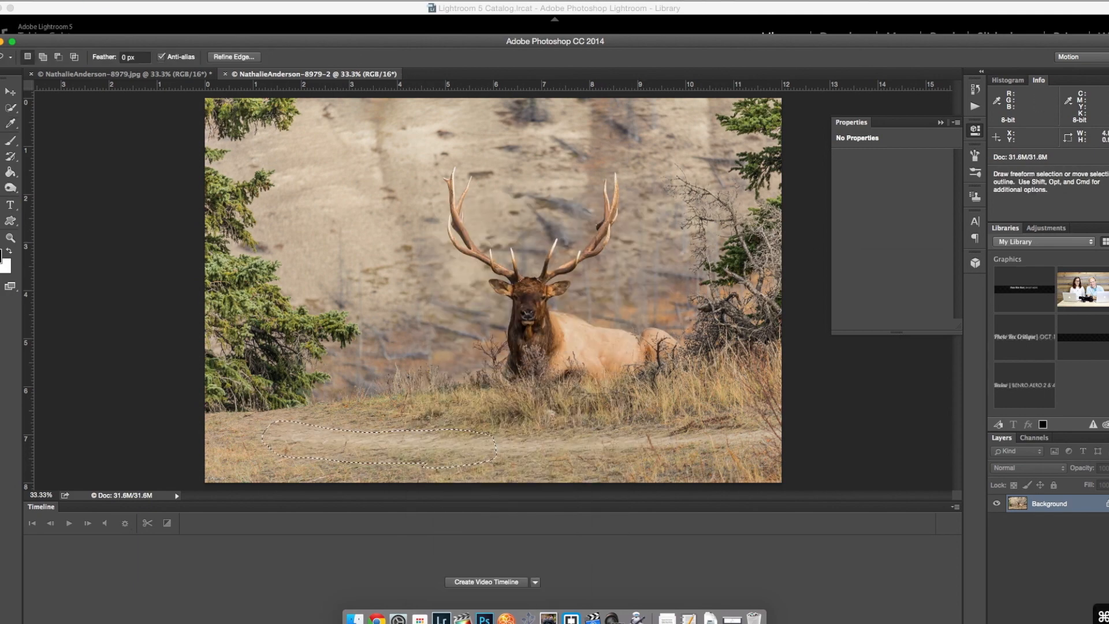
Step: Set up the Spot Healing Brush in Content-Aware mode at size 70, undoing a trial stroke along the path's left stretch
left_click(11, 156)
left_click(46, 138)
left_click(364, 437)
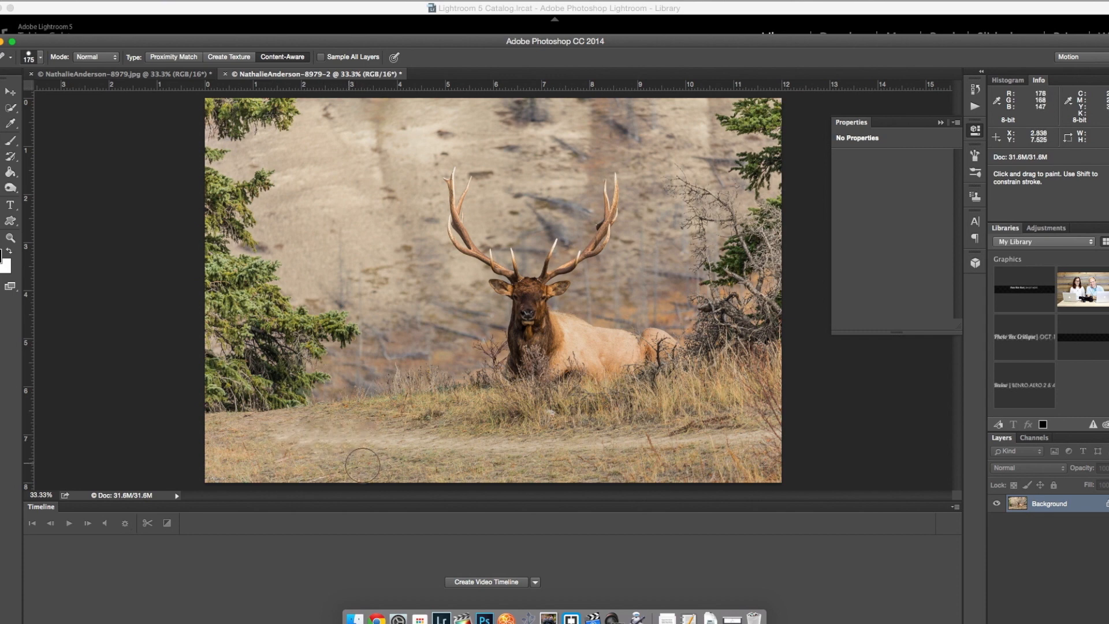
key("bracketleft")
key("bracketleft")
key("bracketleft")
mouse_move(300, 442)
left_mouse_down()
mouse_move(414, 440)
mouse_move(278, 436)
mouse_move(407, 440)
left_mouse_up()
key("bracketleft")
key("bracketleft")
key("bracketleft")
key("super+z")
Step: Heal away the dirt path across the foreground out to the photo's right edge, plus the bare ground below the left tree
left_click_drag(640, 442, 502, 445)
mouse_move(482, 445)
left_mouse_down()
mouse_move(381, 443)
mouse_move(480, 443)
left_mouse_up()
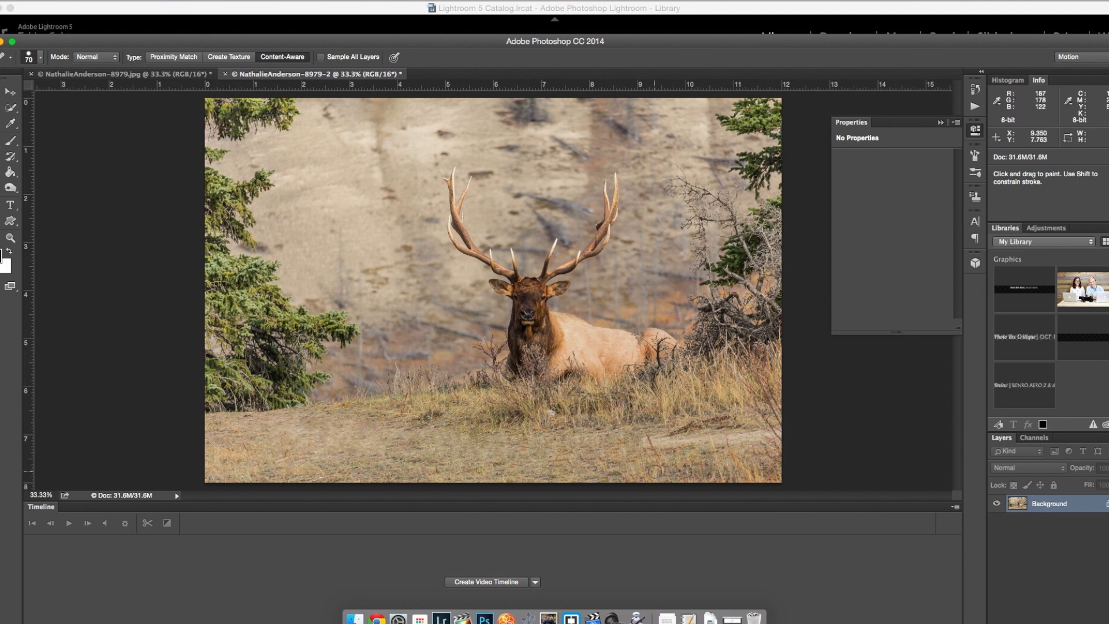
left_click_drag(641, 440, 792, 435)
left_click_drag(295, 421, 270, 427)
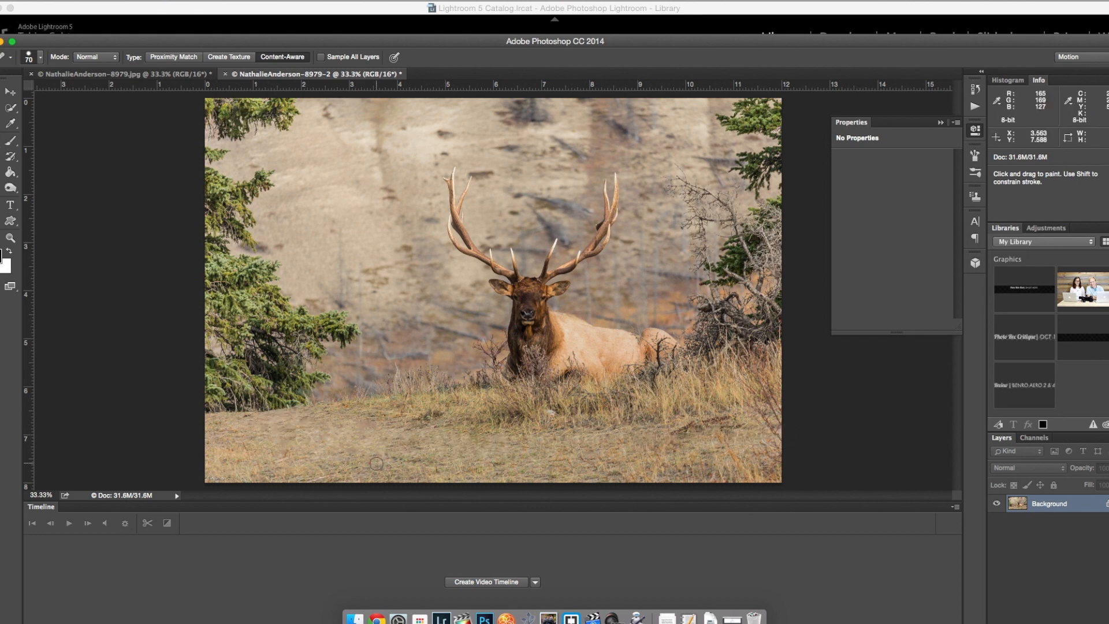
Step: Clone grass over the smeared patch in the left-centre foreground with the Clone Stamp at size 150
left_click(1, 157)
left_click(40, 57)
left_click(406, 439)
key("[")
key("[")
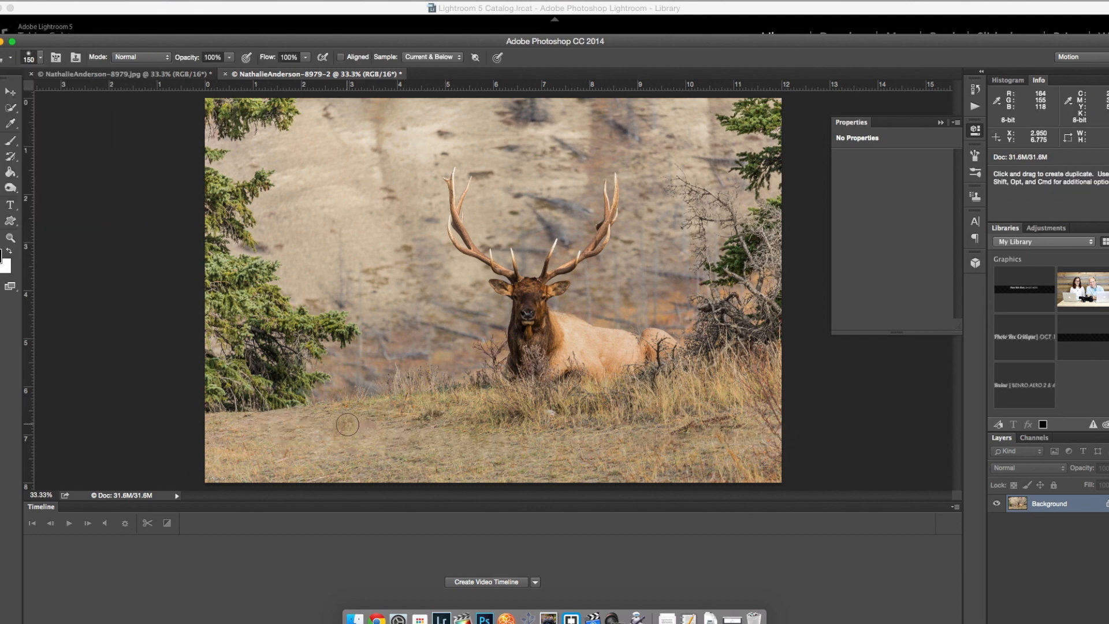
left_click(403, 432)
Step: Clone freshly sampled grass over the remaining path traces in the foreground to the right of the elk's head
left_click(544, 466)
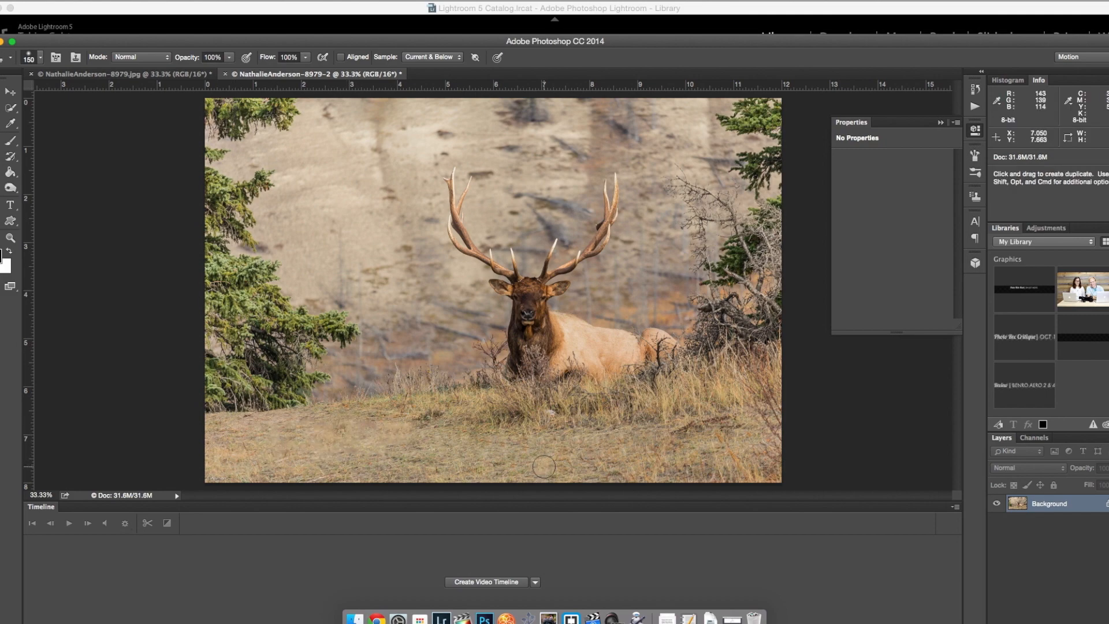
left_click(573, 435)
left_click(607, 433)
left_click(629, 466)
left_click(674, 456)
left_click(641, 436)
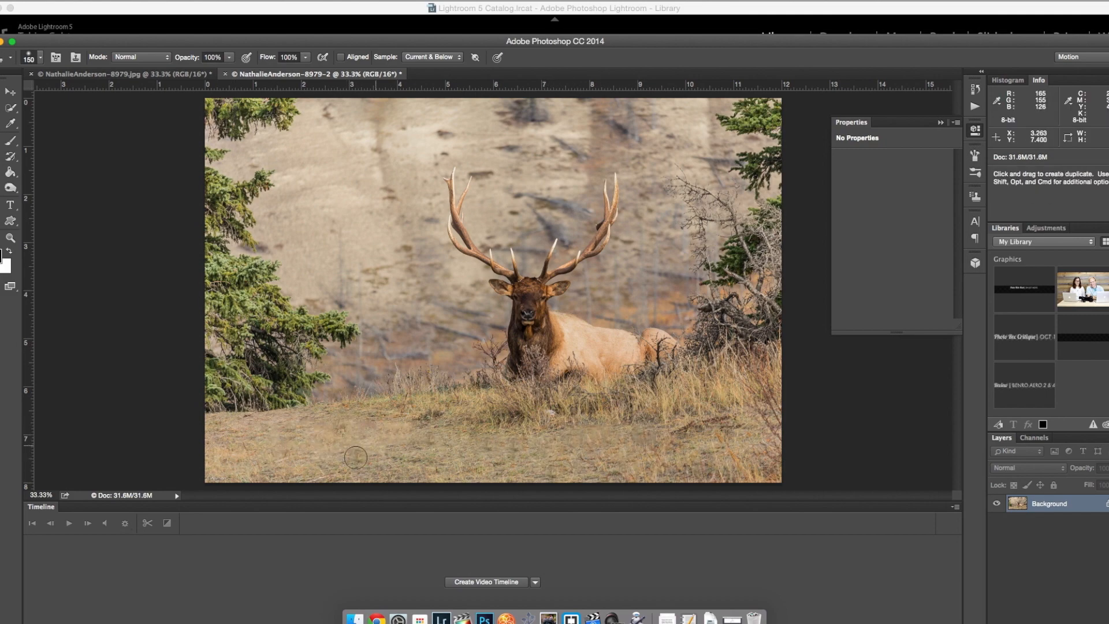
Step: Return the elk retouch to an earlier state in its history
left_click(975, 90)
left_click(911, 572)
left_click(975, 90)
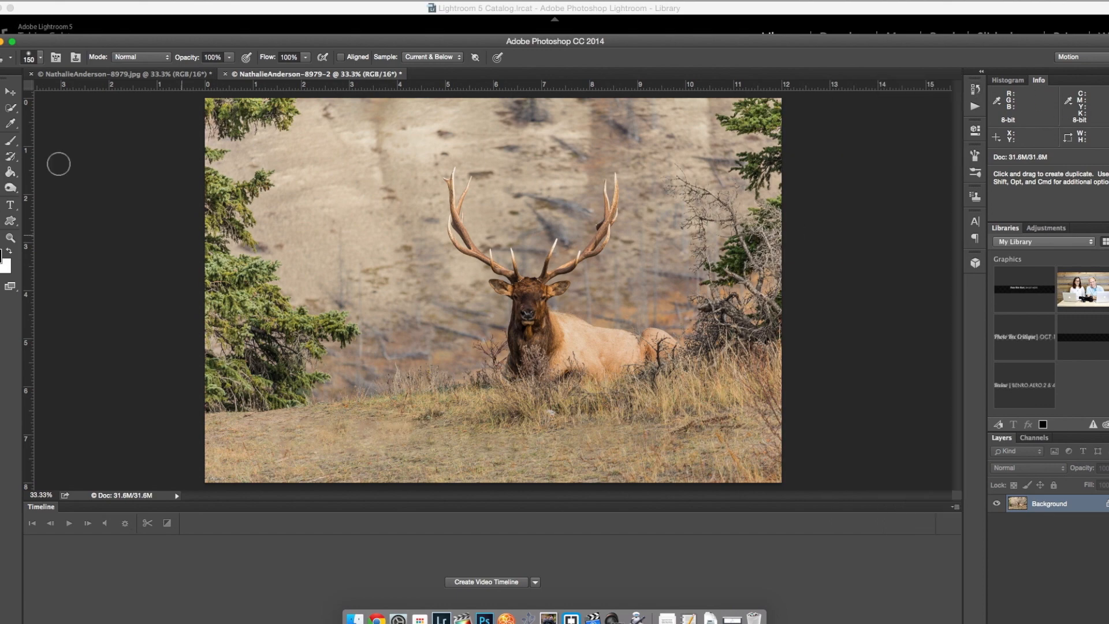
Step: Heal the left-centre foreground grass with the Spot Healing Brush in Content-Aware mode at size 175
left_click(2, 140)
left_click(36, 149)
left_click(2, 140)
left_click(36, 137)
left_click(399, 432)
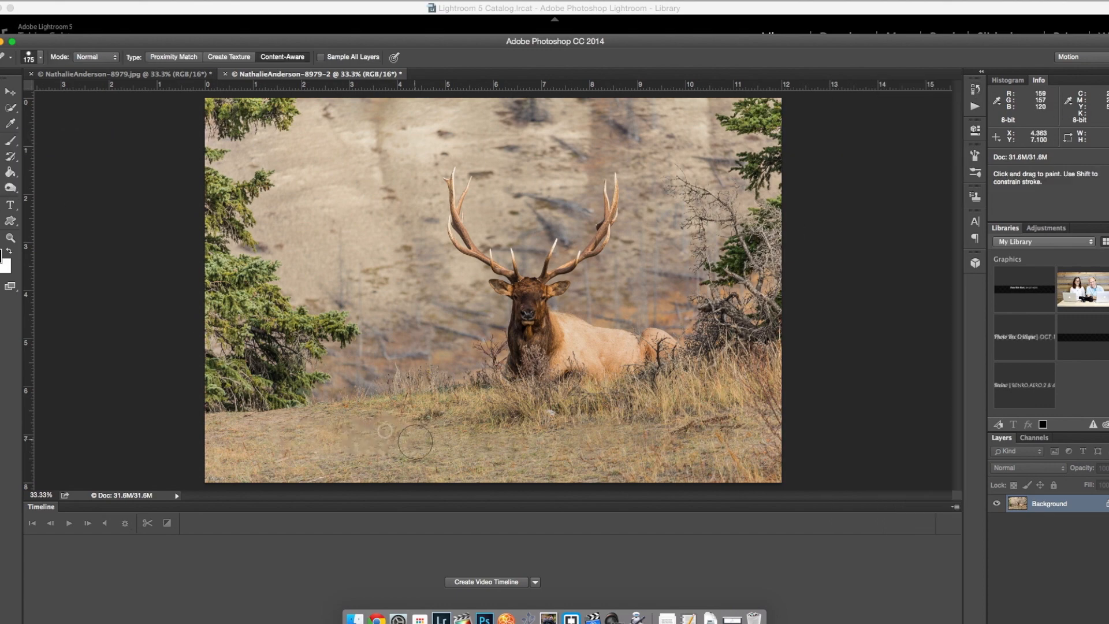